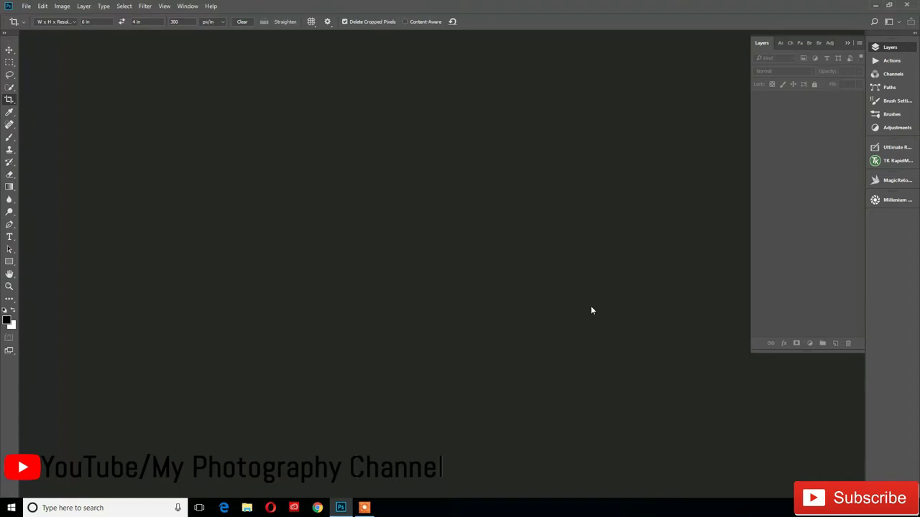
# Open the raw photo DSC_0472.NEF through Camera Raw into Photoshop.
pyautogui.doubleClick(312, 154)
pyautogui.doubleClick(454, 235)
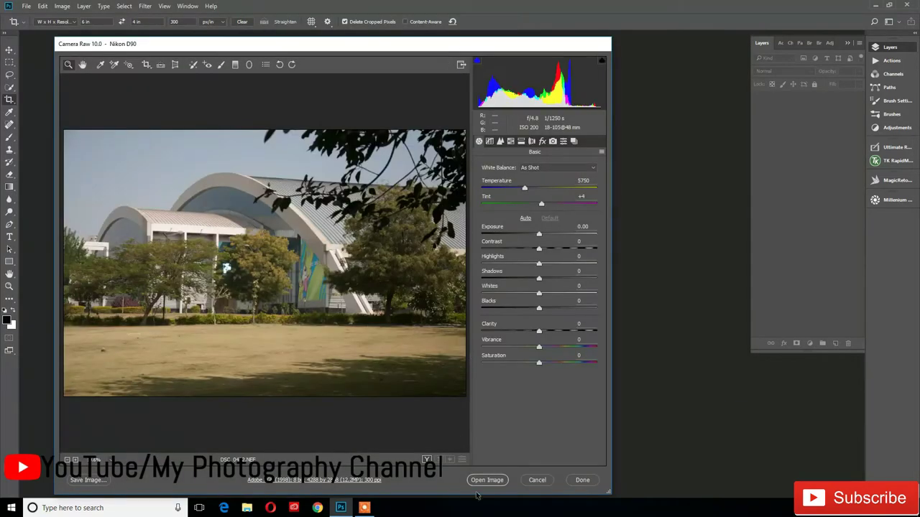
pyautogui.click(487, 480)
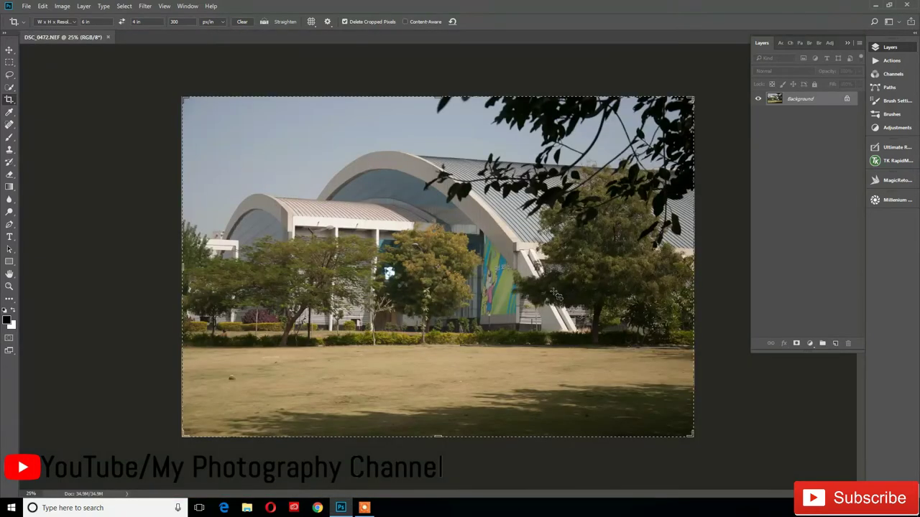
# Fit the photo on screen, unlock the Background layer and rename it 'orignal'.
pyautogui.hotkey('ctrl', '0')
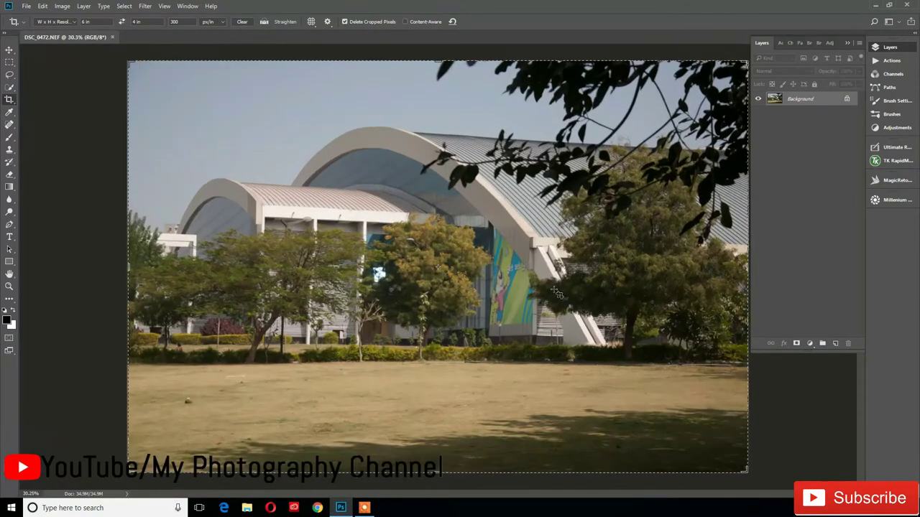
pyautogui.click(846, 99)
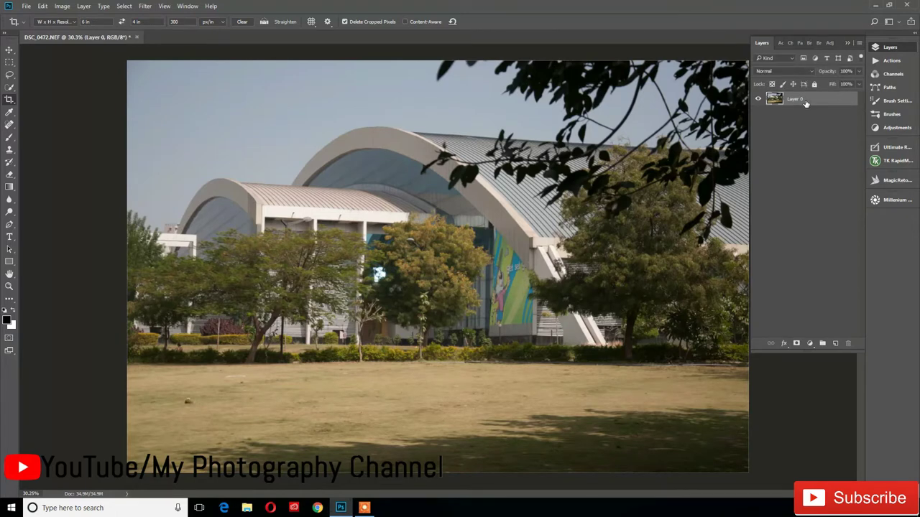
pyautogui.press('i')
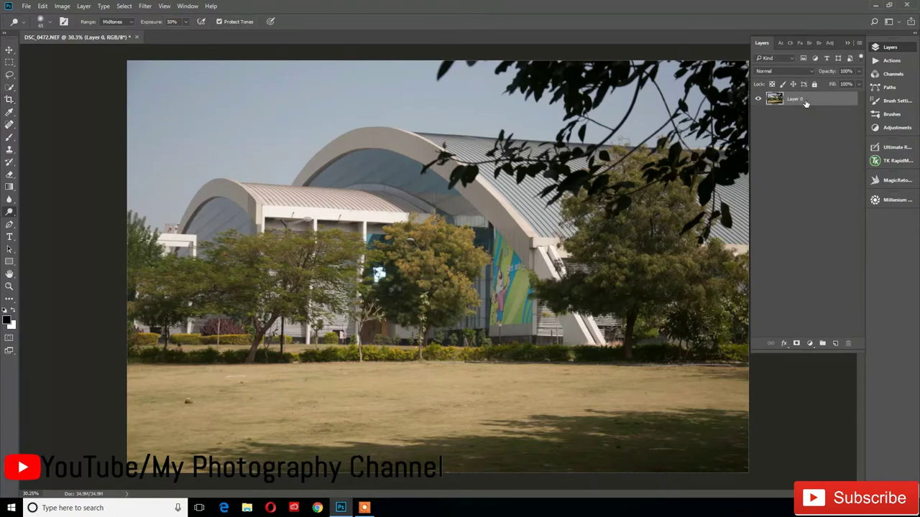
pyautogui.press('l')
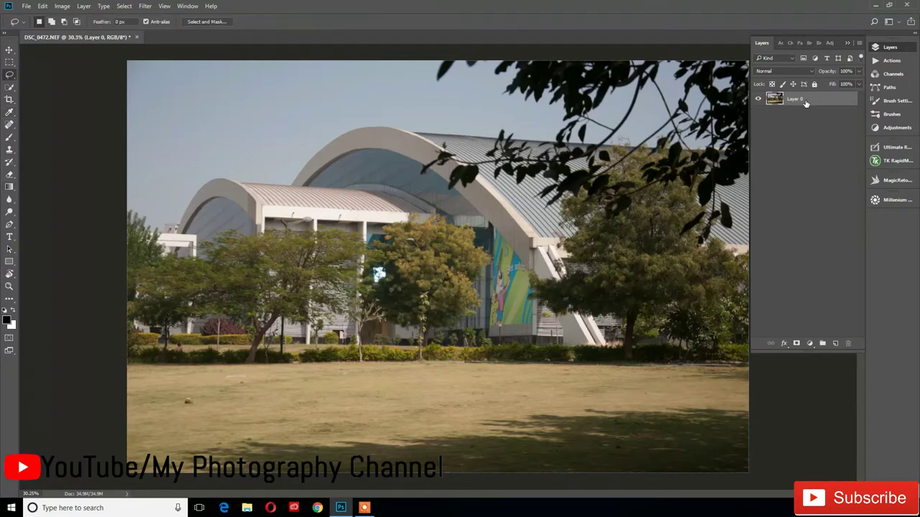
pyautogui.doubleClick(796, 99)
pyautogui.write('o')
pyautogui.write('riginal')
pyautogui.press('Return')
# Duplicate it into a layer named 'manual' and hide the orignal layer.
pyautogui.hotkey('ctrl', 'j')
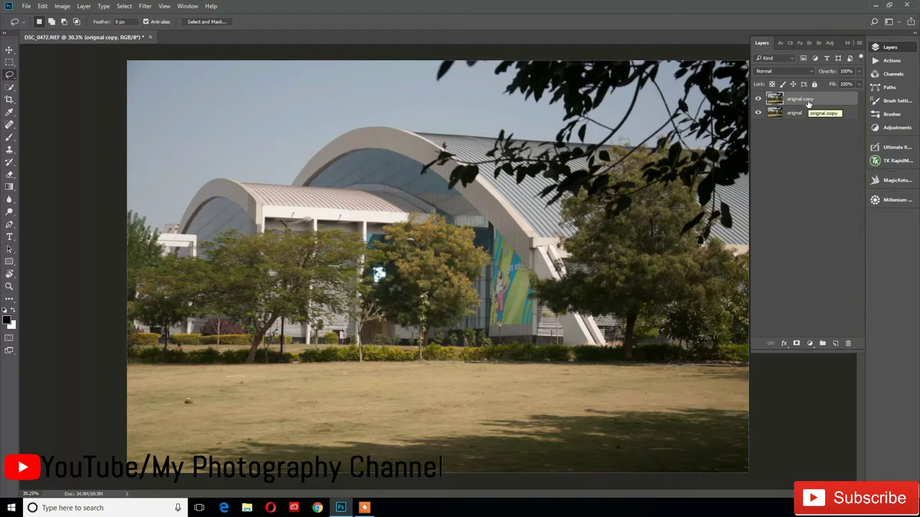
pyautogui.doubleClick(808, 102)
pyautogui.write('c')
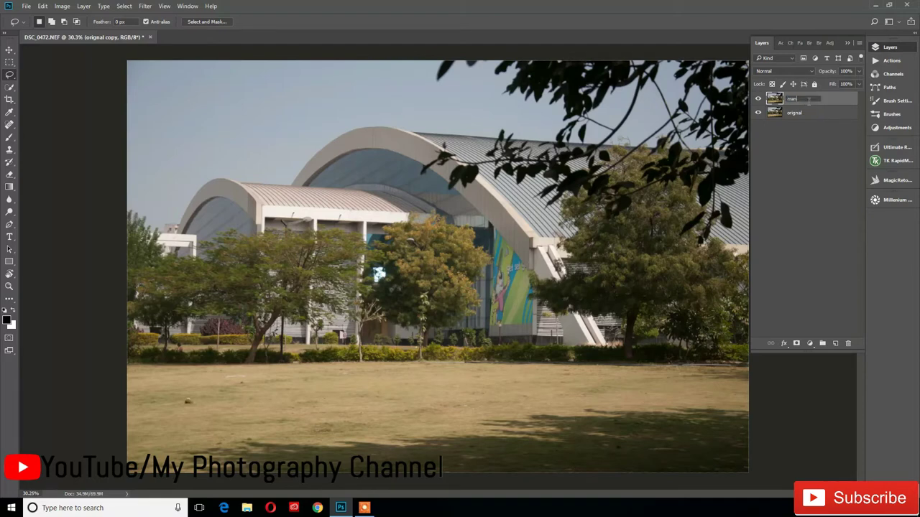
pyautogui.click(800, 167)
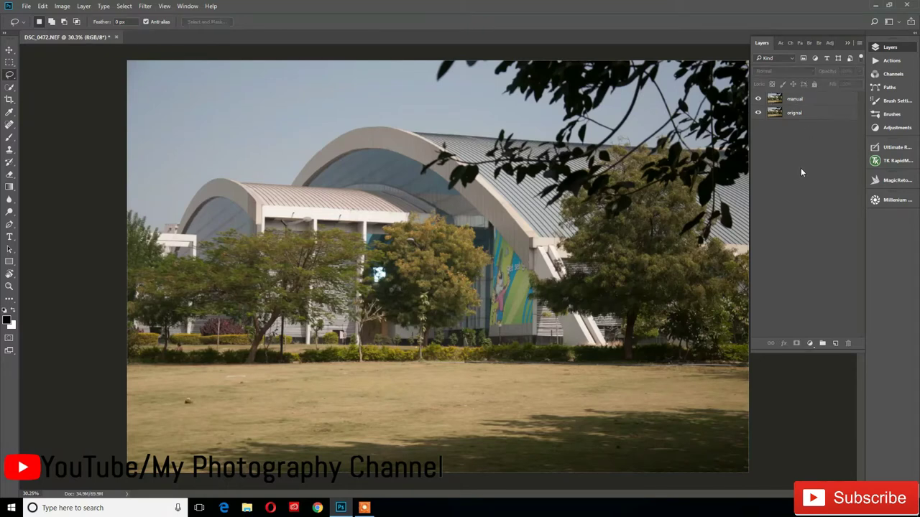
pyautogui.click(802, 100)
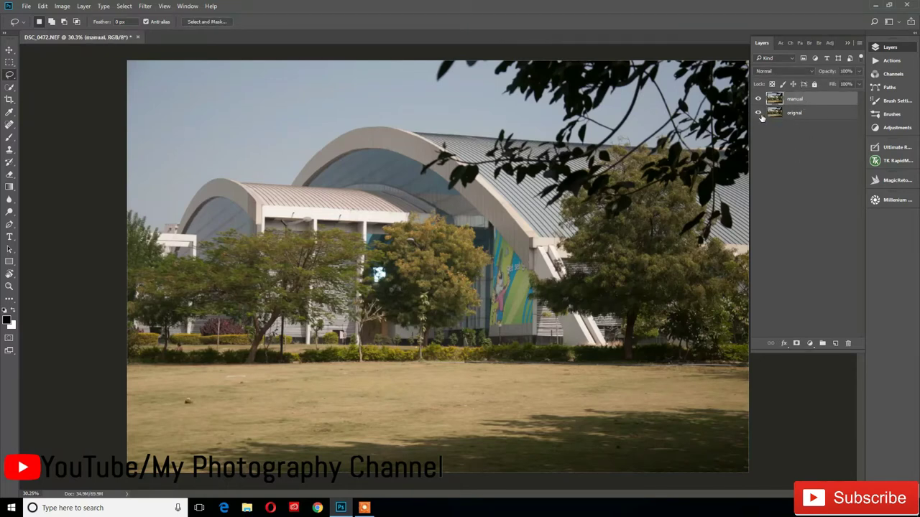
pyautogui.click(757, 113)
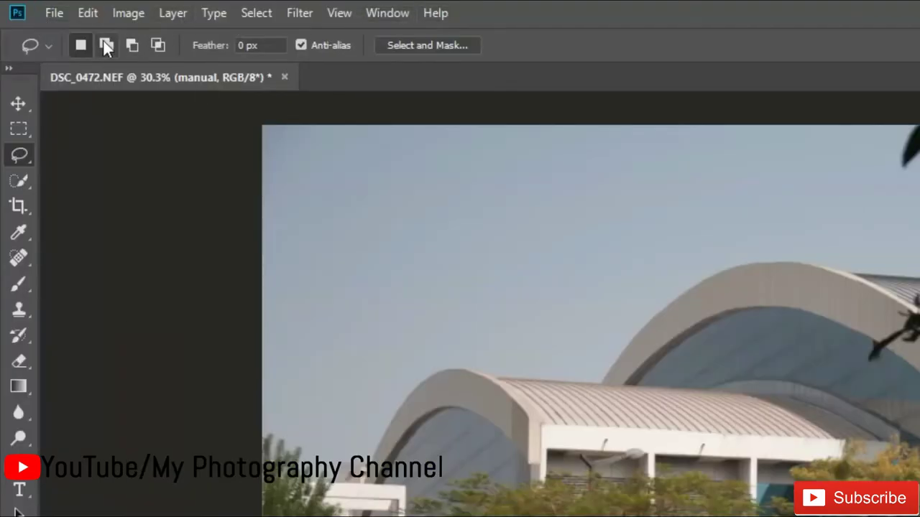
pyautogui.click(133, 11)
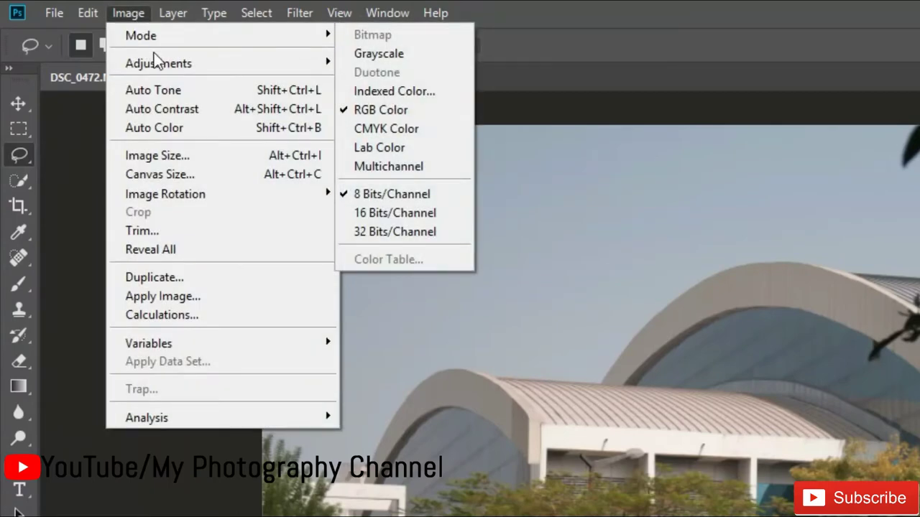
pyautogui.moveTo(76, 30)
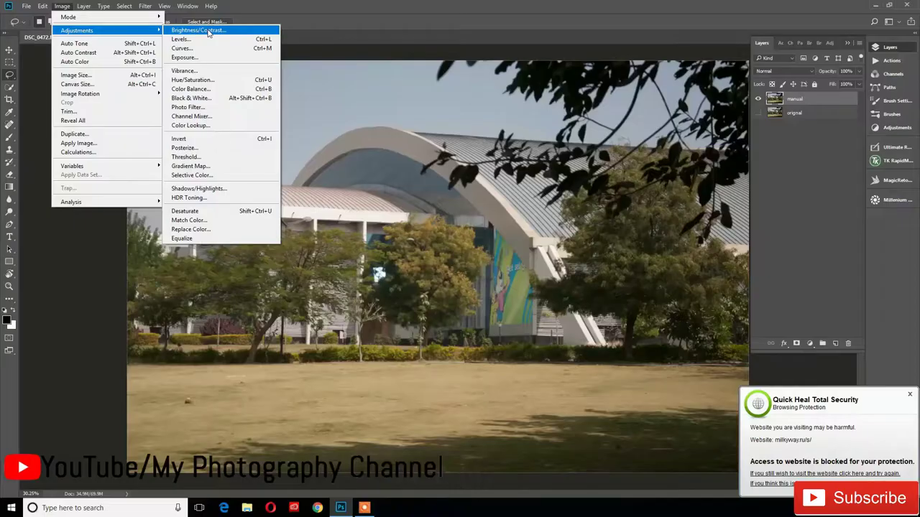
# Try Brightness/Contrast brightness extremes, including -150, then reset Brightness to 0.
pyautogui.click(430, 63)
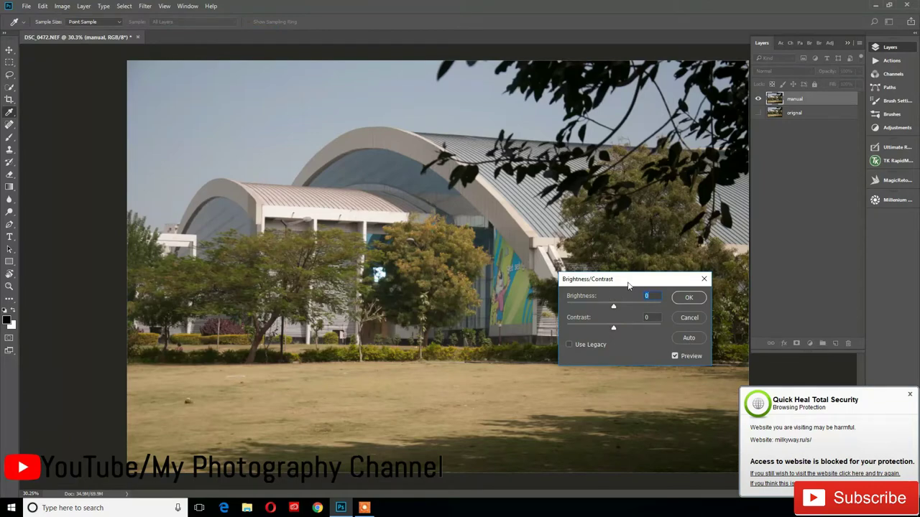
pyautogui.moveTo(630, 283); pyautogui.dragTo(731, 241)
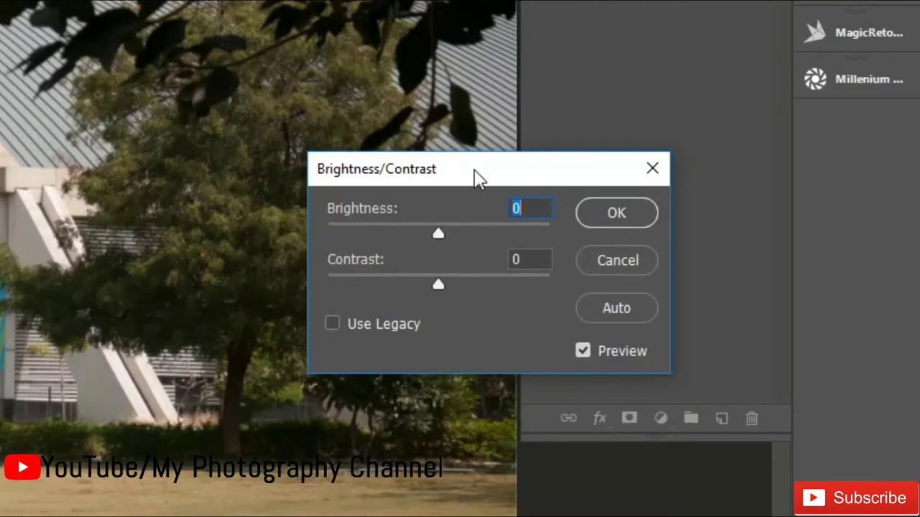
pyautogui.click(585, 351)
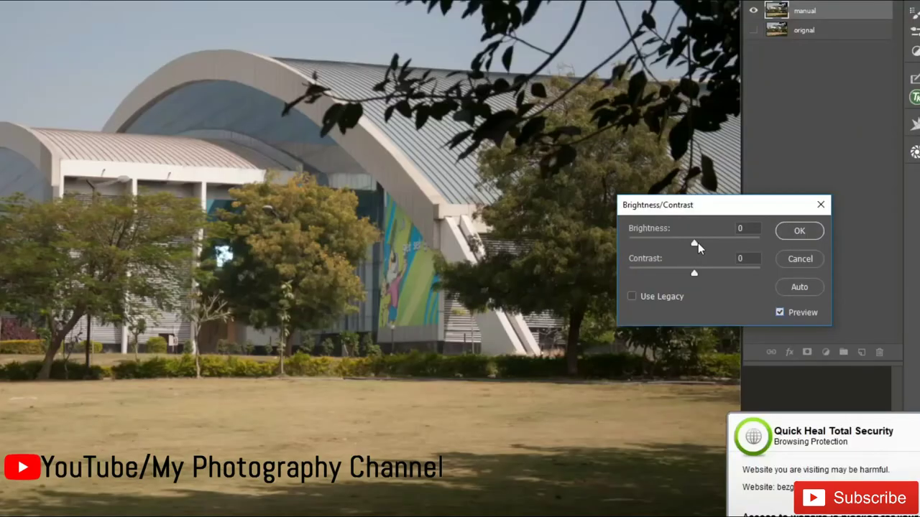
pyautogui.moveTo(695, 243)
pyautogui.mouseDown()
pyautogui.moveTo(762, 245)
pyautogui.moveTo(692, 267)
pyautogui.moveTo(630, 267)
pyautogui.mouseUp()
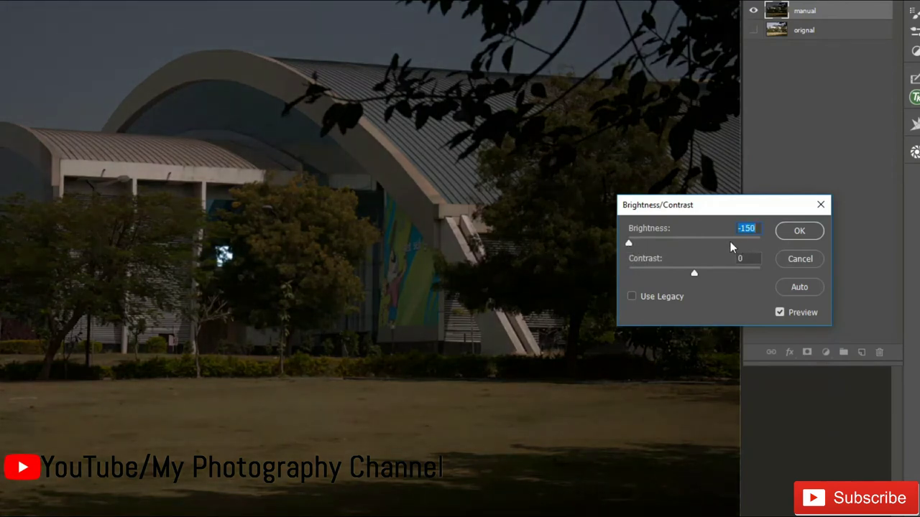
pyautogui.write('0')
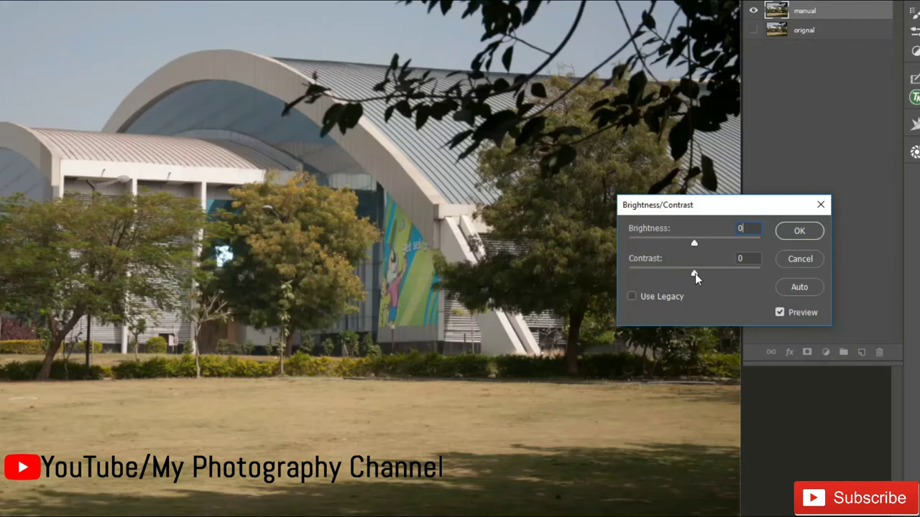
pyautogui.moveTo(695, 273); pyautogui.dragTo(729, 276)
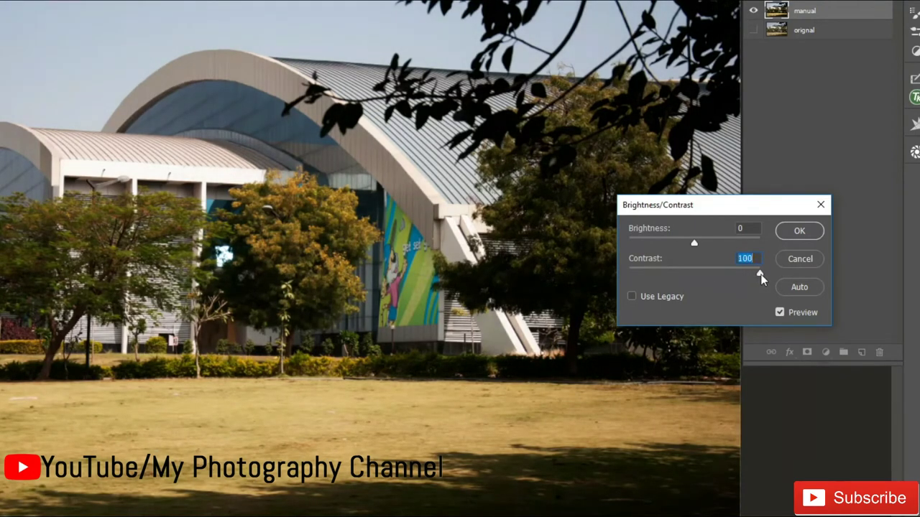
pyautogui.moveTo(760, 275); pyautogui.dragTo(628, 290)
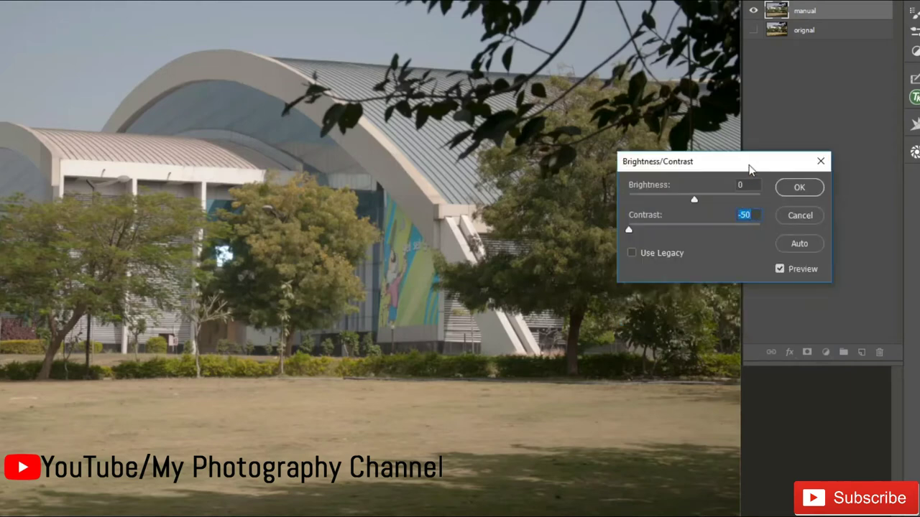
pyautogui.moveTo(725, 165); pyautogui.dragTo(698, 156)
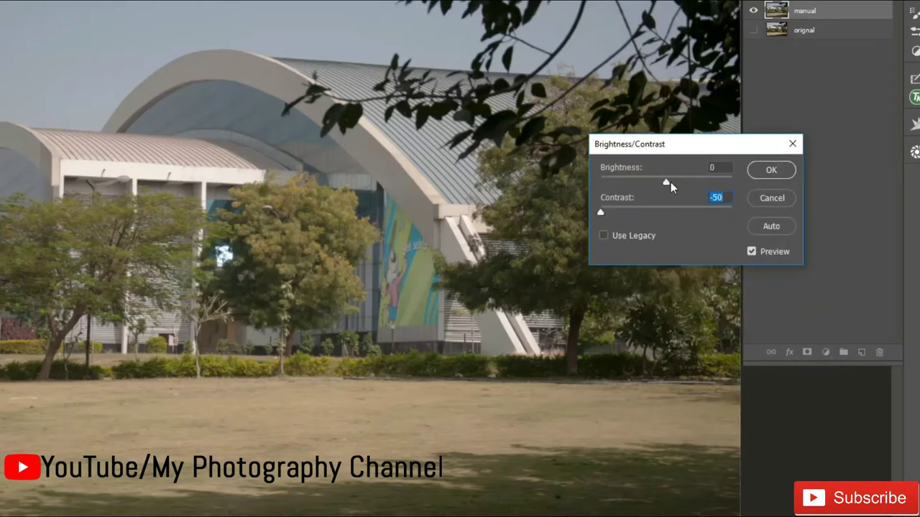
pyautogui.write('0')
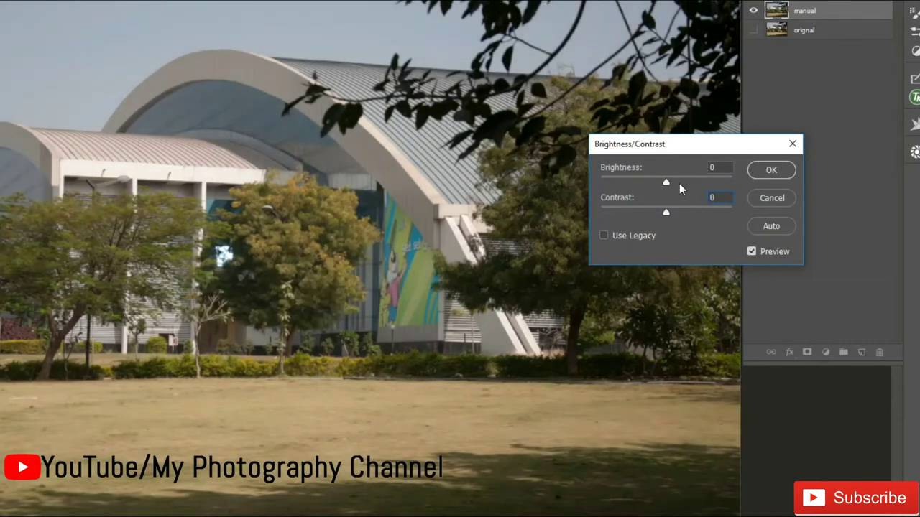
# Set Brightness to 45 and Contrast to 40 on the manual layer and apply.
pyautogui.moveTo(669, 144); pyautogui.dragTo(653, 214)
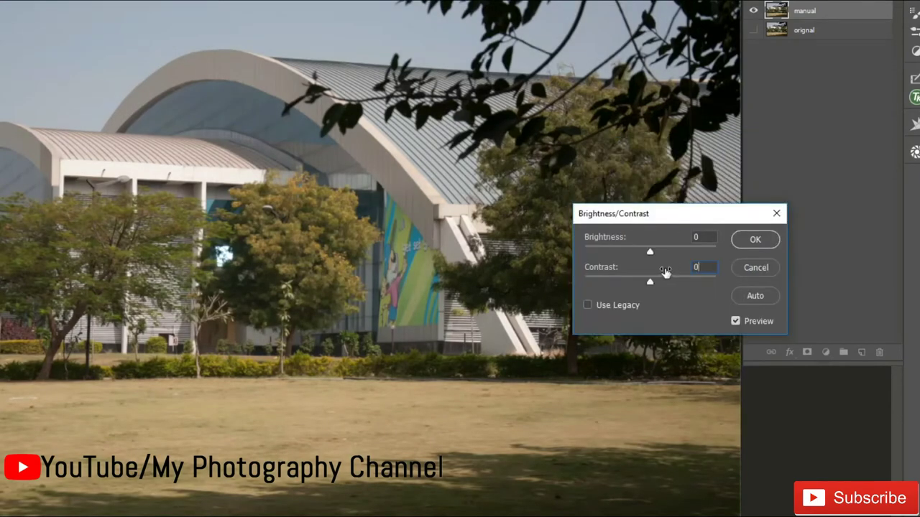
pyautogui.moveTo(651, 250); pyautogui.dragTo(672, 252)
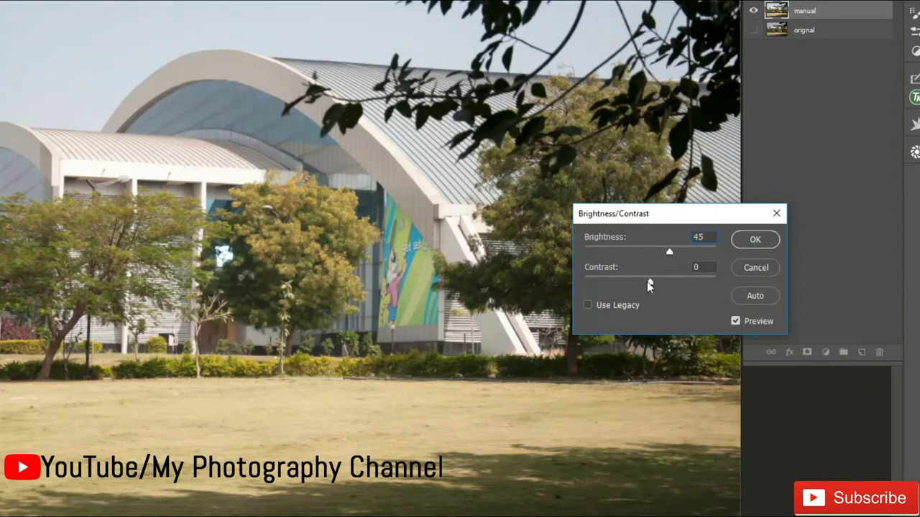
pyautogui.moveTo(650, 282)
pyautogui.mouseDown()
pyautogui.moveTo(632, 287)
pyautogui.moveTo(682, 289)
pyautogui.mouseUp()
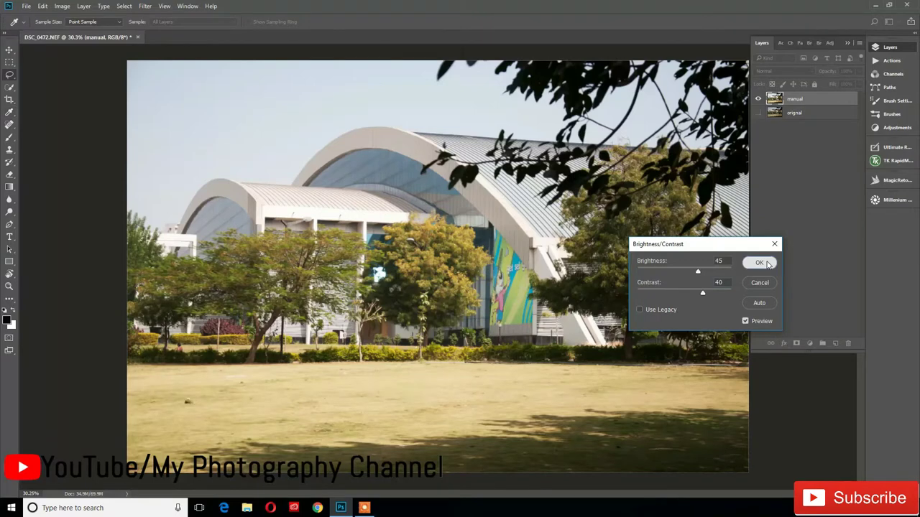
pyautogui.click(767, 263)
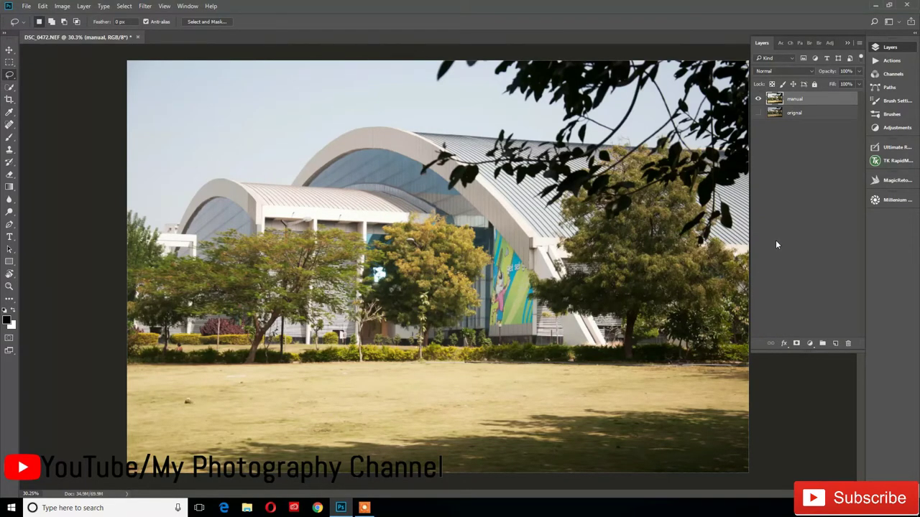
# Toggle the manual layer's visibility against orignal, ending hidden with orignal selected.
pyautogui.click(757, 113)
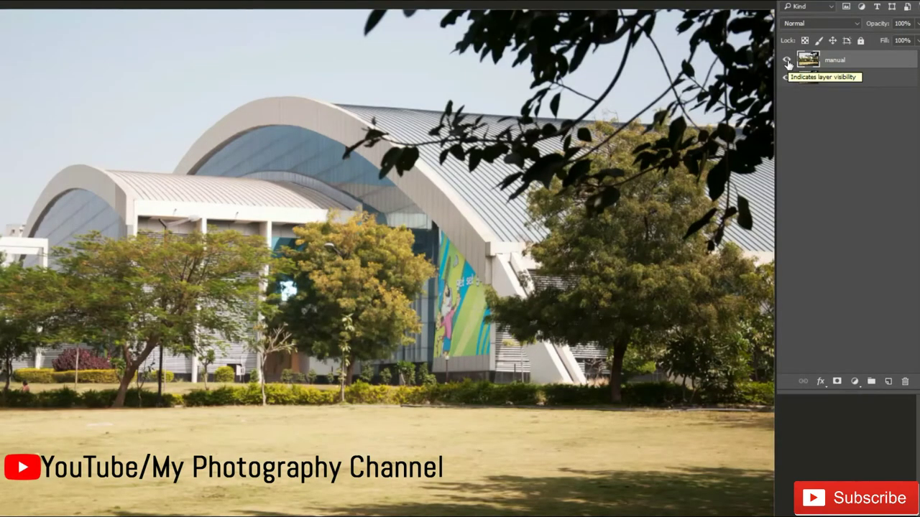
pyautogui.click(787, 60)
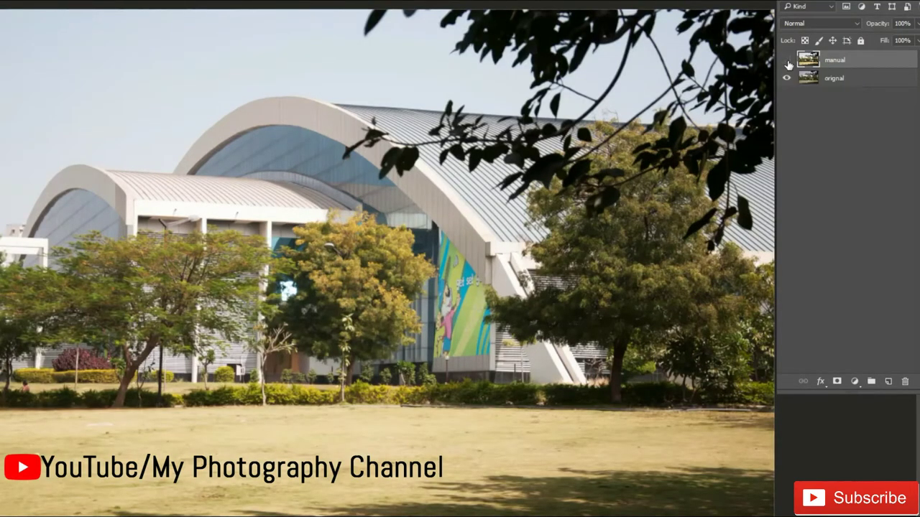
pyautogui.click(787, 60)
pyautogui.click(787, 60)
pyautogui.click(787, 60)
pyautogui.click(787, 61)
pyautogui.click(787, 61)
pyautogui.click(787, 60)
pyautogui.click(787, 61)
pyautogui.click(787, 60)
pyautogui.click(787, 61)
pyautogui.click(787, 61)
pyautogui.click(787, 60)
pyautogui.click(787, 61)
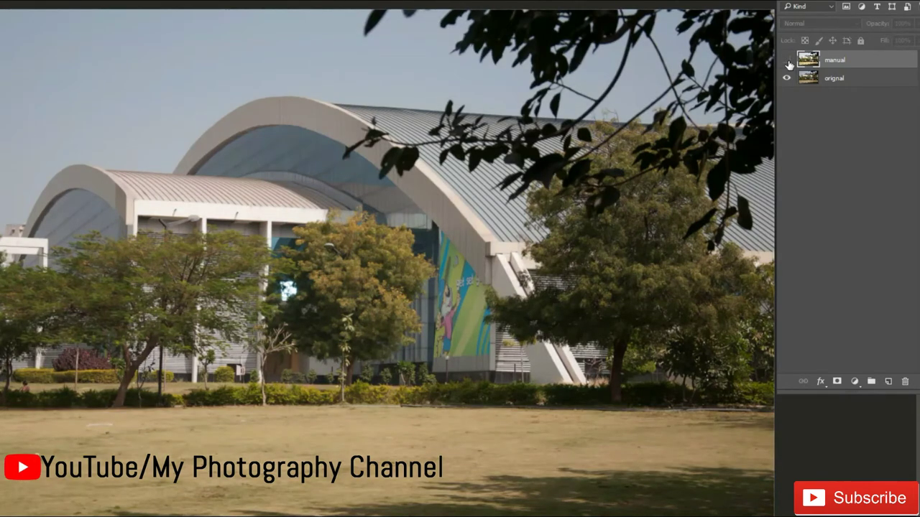
pyautogui.click(787, 61)
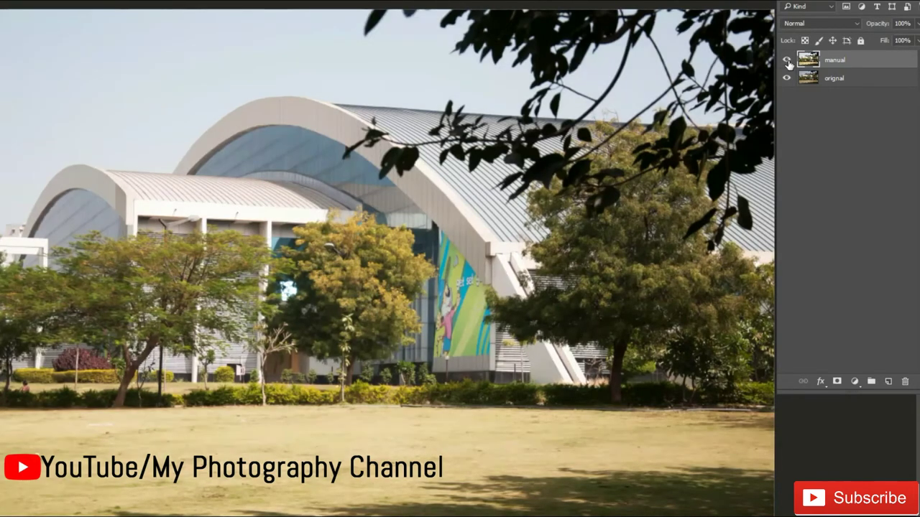
pyautogui.click(787, 61)
pyautogui.click(787, 61)
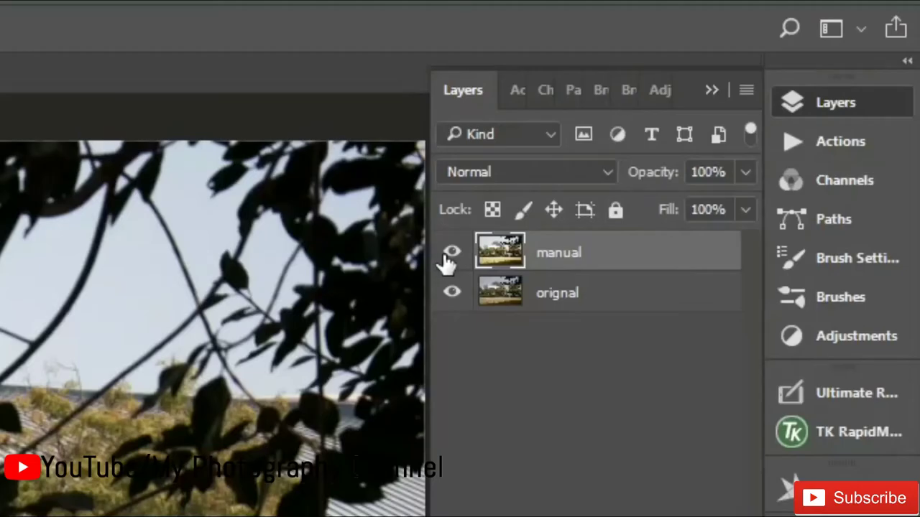
pyautogui.click(451, 252)
pyautogui.click(578, 310)
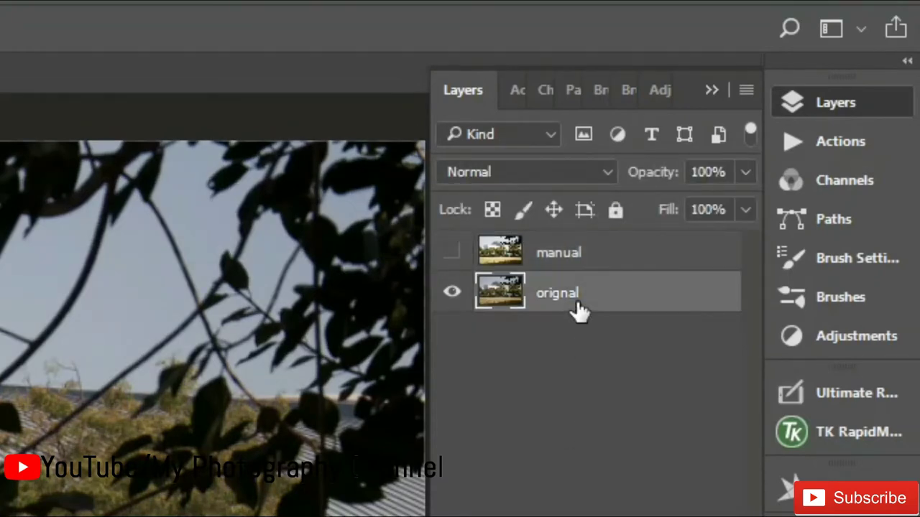
# Duplicate the orignal layer and name the copy 'auto brigtness and contrast'.
pyautogui.hotkey('ctrl', 'j')
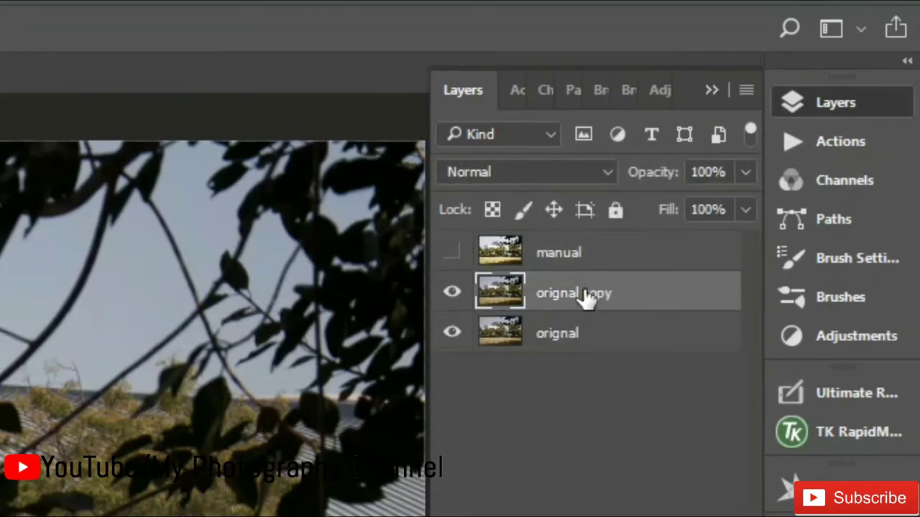
pyautogui.doubleClick(588, 294)
pyautogui.write('au')
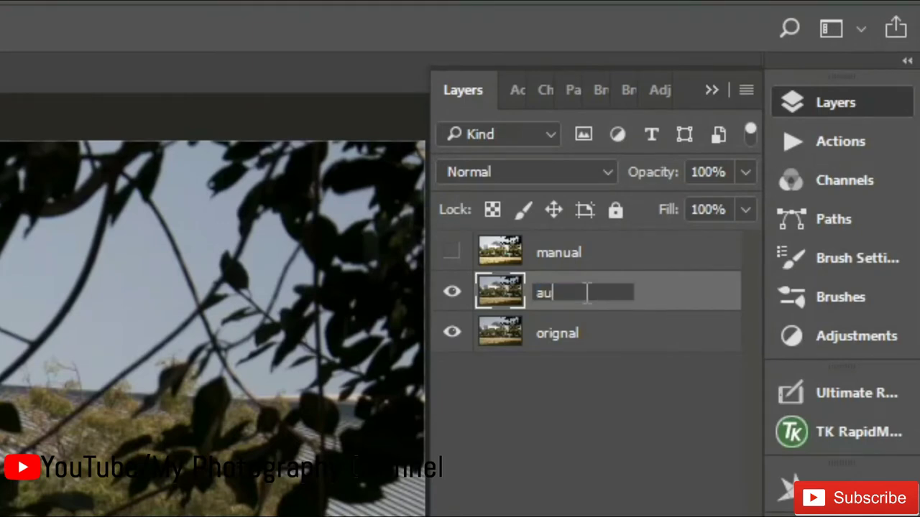
pyautogui.write('t')
pyautogui.write('o bri')
pyautogui.write('gtness ')
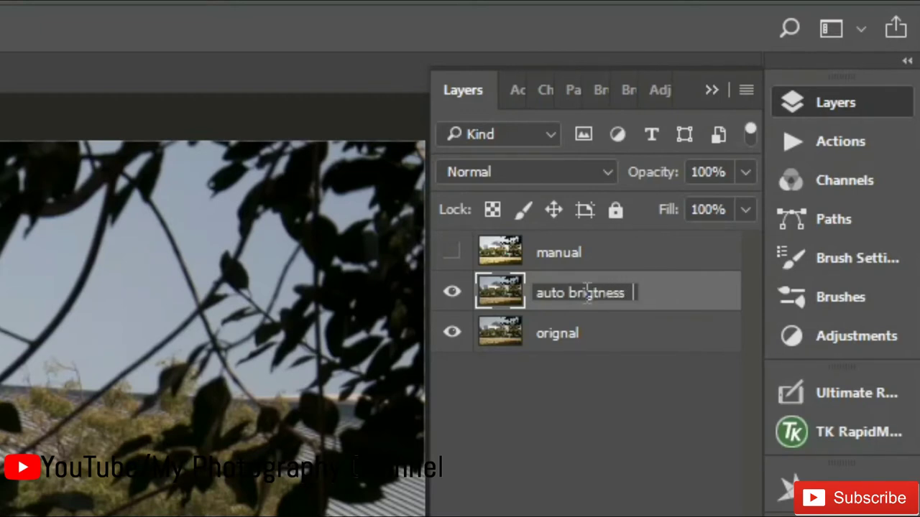
pyautogui.write(' and con')
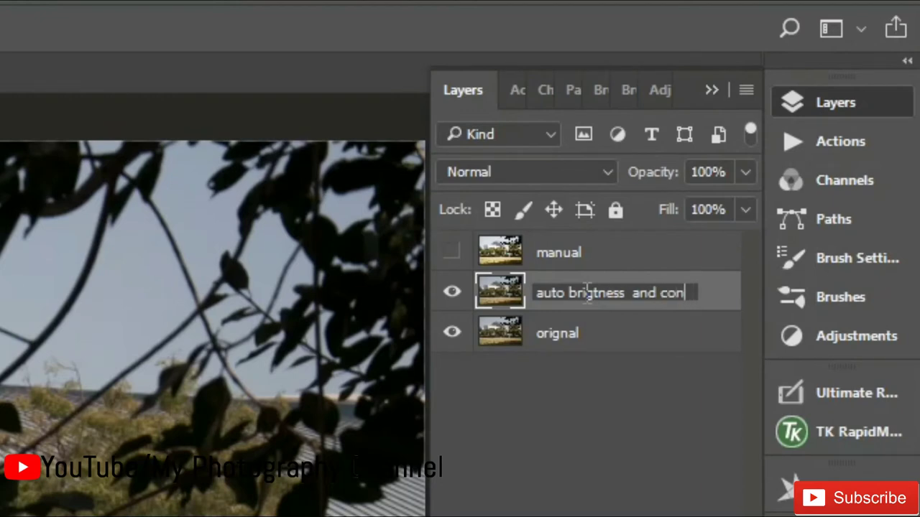
pyautogui.write('tra')
pyautogui.write('st')
pyautogui.click(582, 452)
pyautogui.click(582, 453)
pyautogui.click(620, 302)
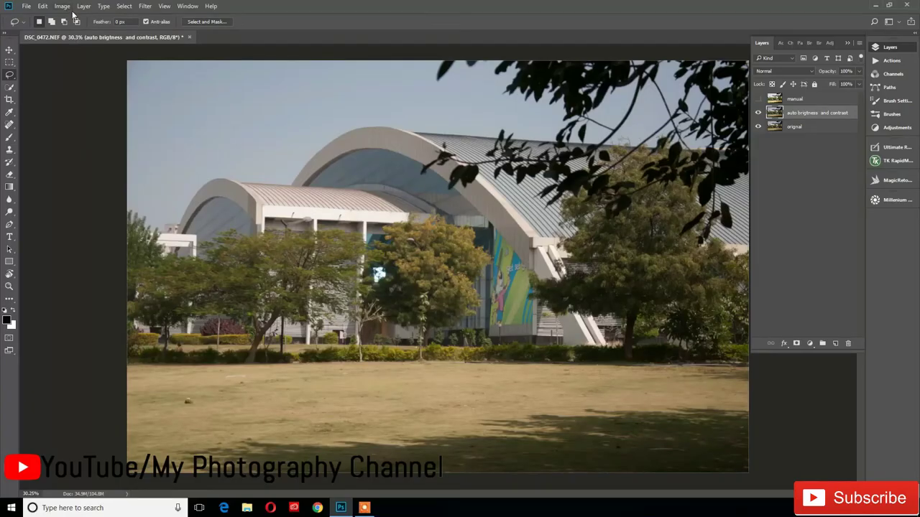
# Apply Brightness/Contrast Auto, accepting Brightness 30 and Contrast 9.
pyautogui.click(64, 6)
pyautogui.moveTo(77, 31)
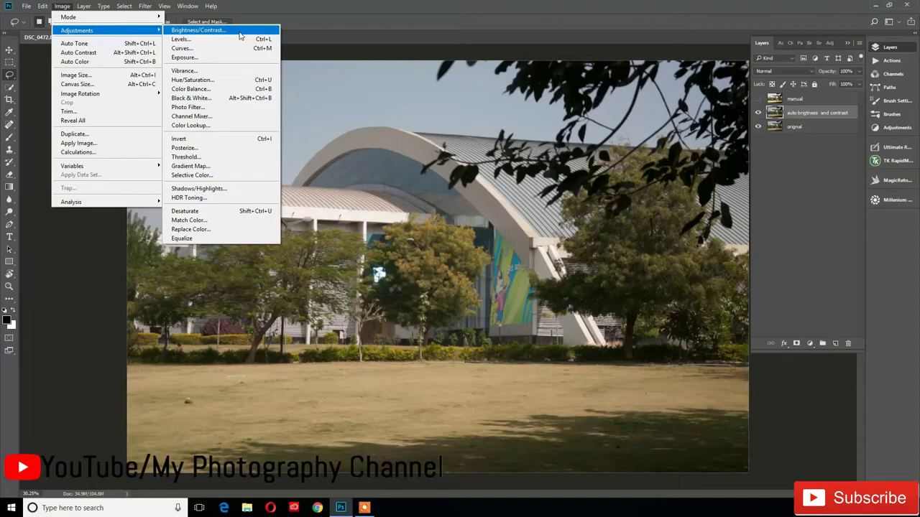
pyautogui.click(240, 35)
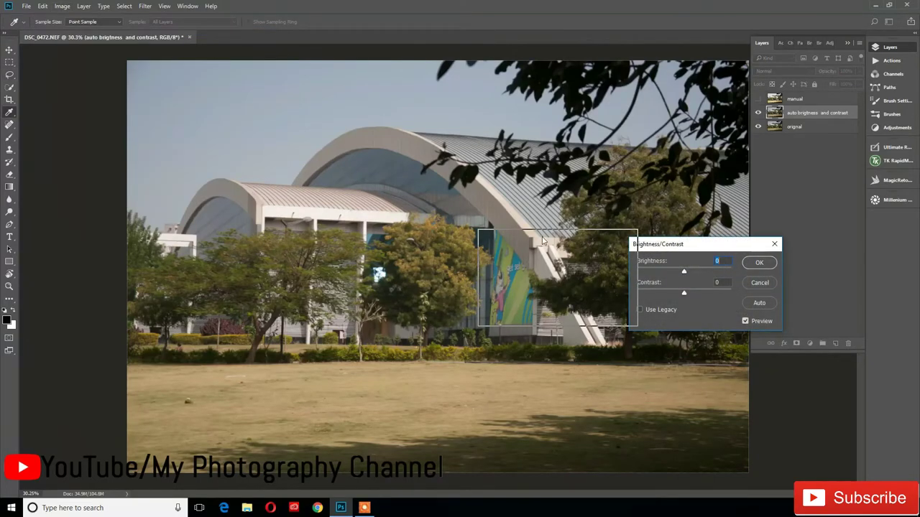
pyautogui.moveTo(684, 246); pyautogui.dragTo(536, 238)
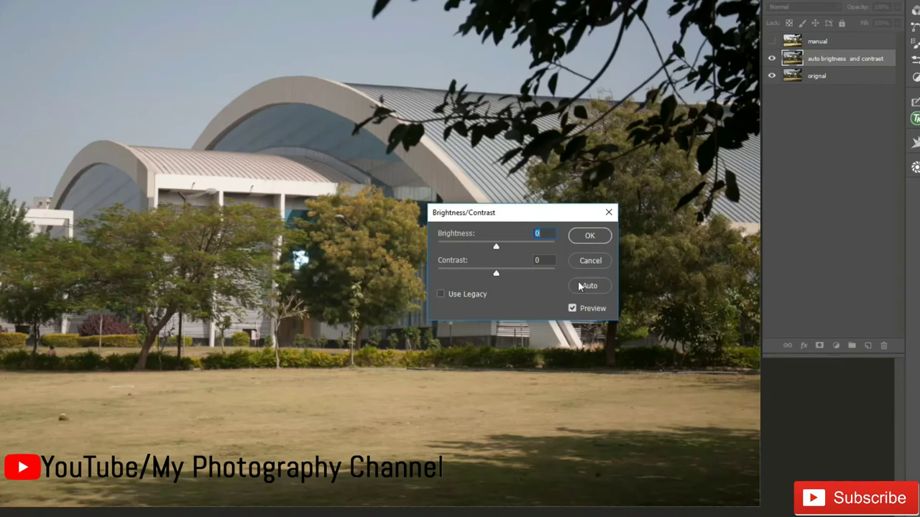
pyautogui.moveTo(573, 218); pyautogui.dragTo(643, 196)
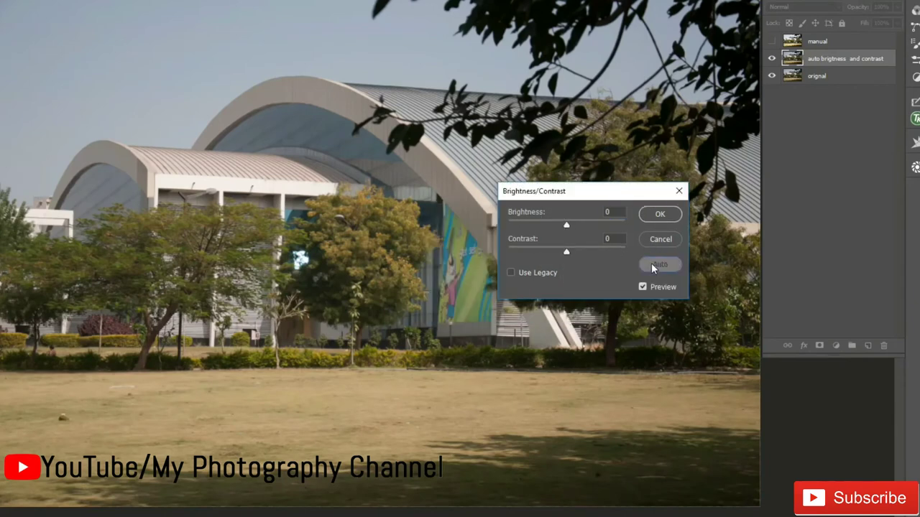
pyautogui.click(652, 266)
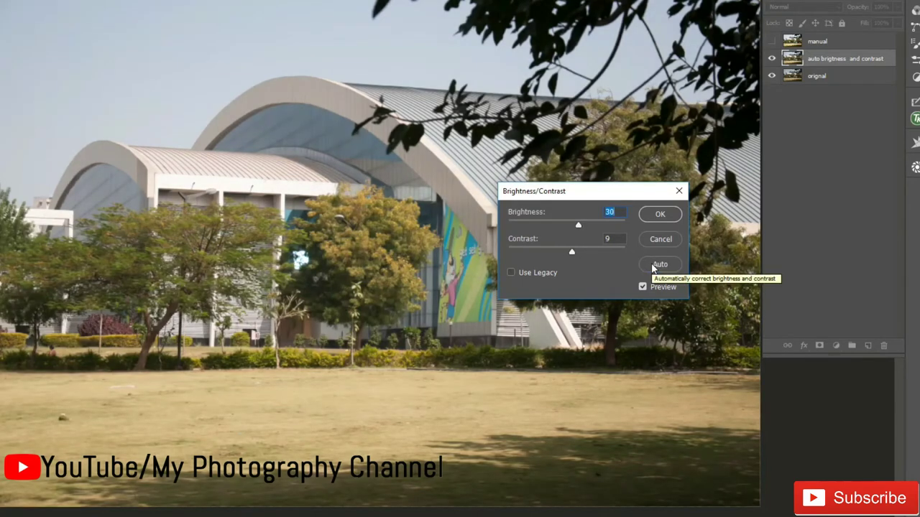
pyautogui.moveTo(621, 192); pyautogui.dragTo(717, 257)
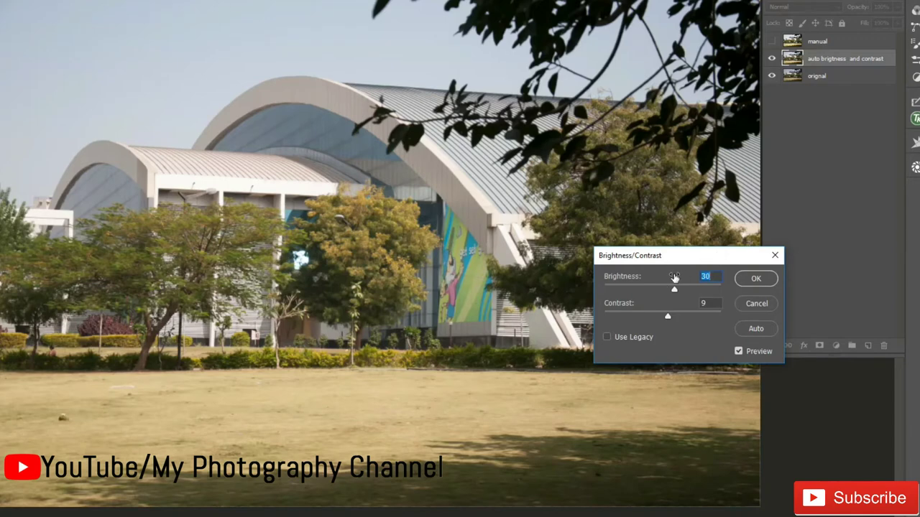
pyautogui.moveTo(674, 253); pyautogui.dragTo(681, 300)
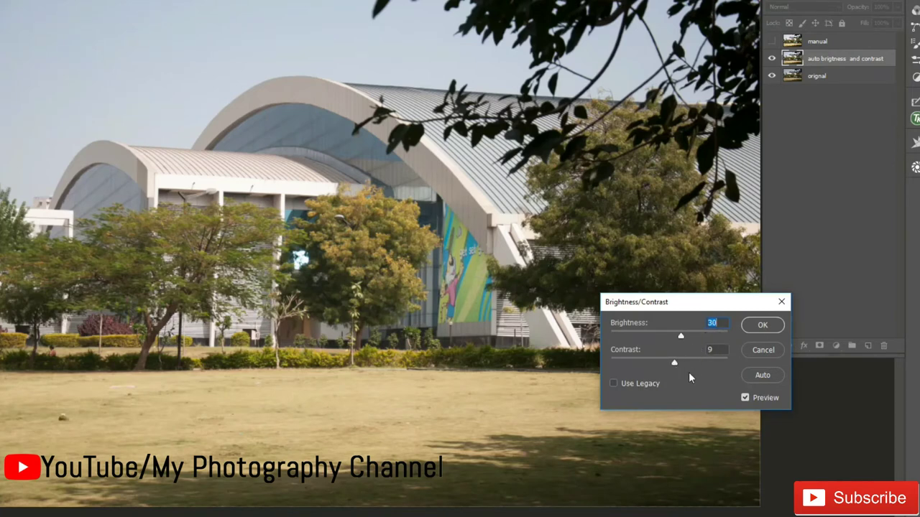
pyautogui.click(762, 325)
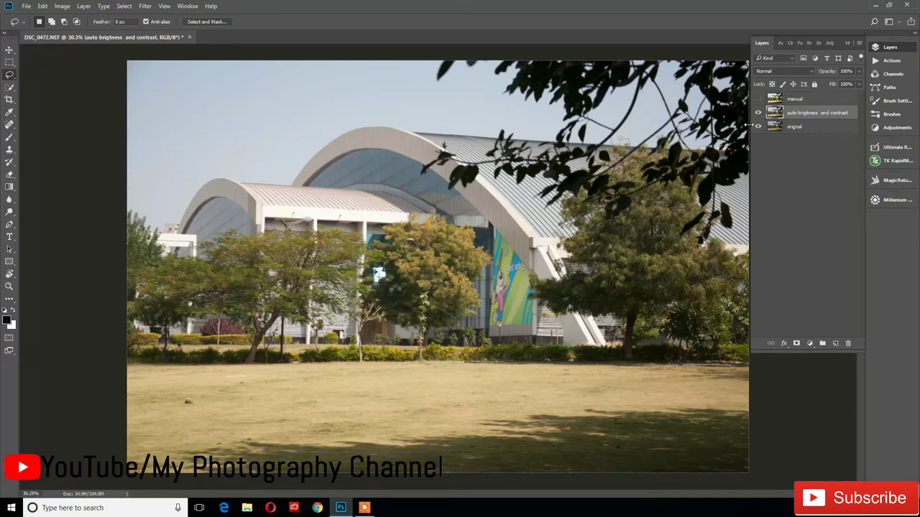
pyautogui.click(757, 113)
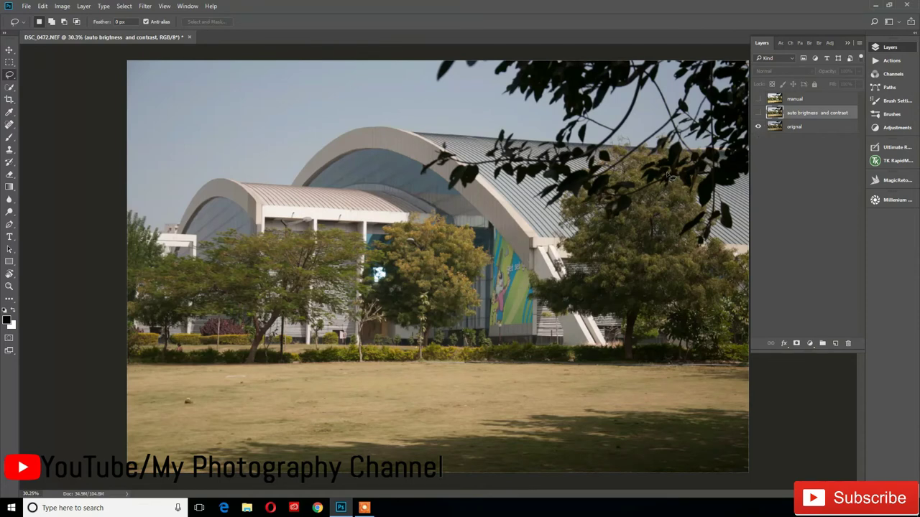
pyautogui.rightClick(738, 144)
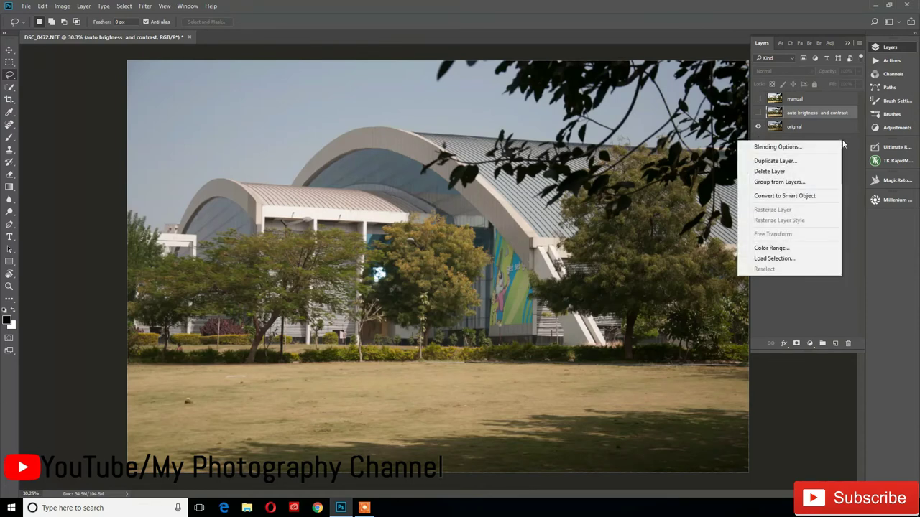
pyautogui.press('Escape')
pyautogui.click(758, 113)
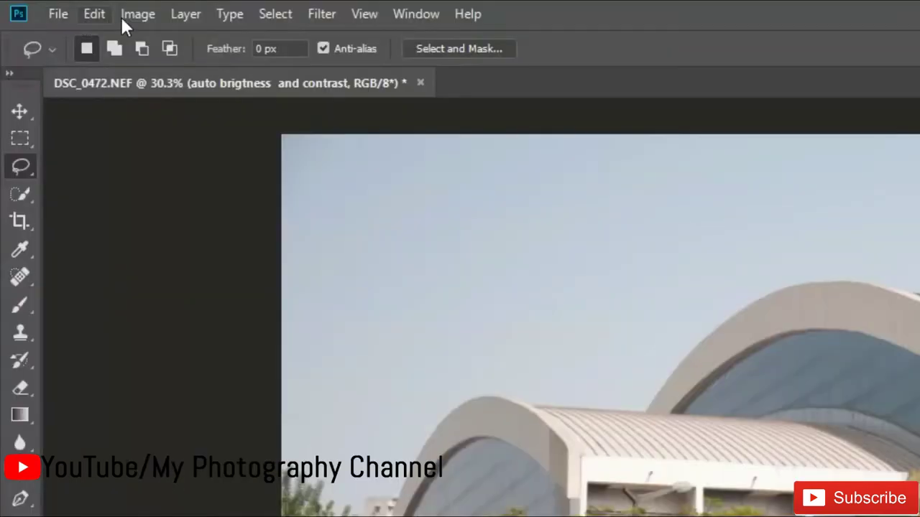
# Browse the adjustment menus and panels, then hide the auto brightness/contrast layer.
pyautogui.click(129, 17)
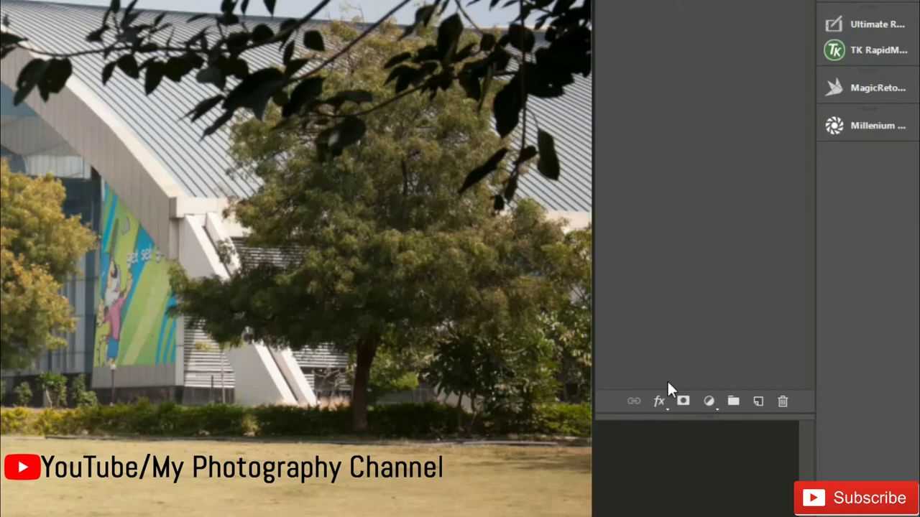
pyautogui.click(710, 401)
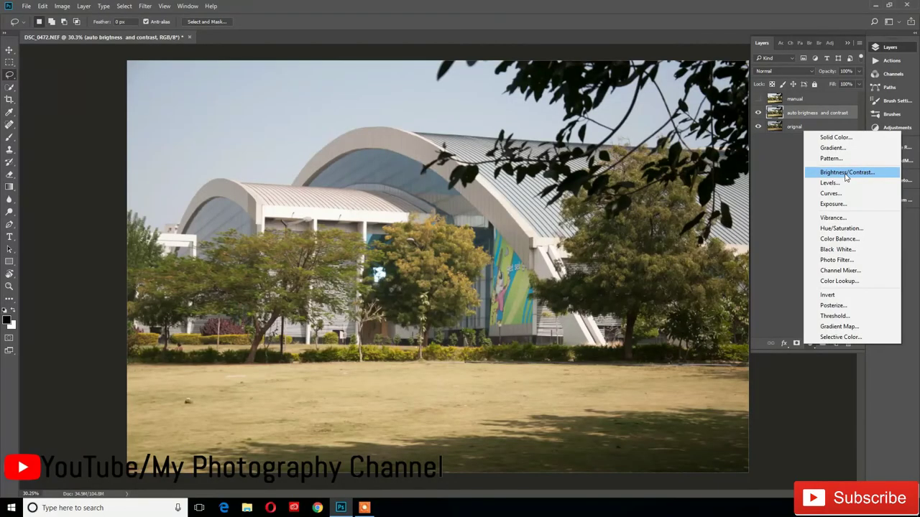
pyautogui.click(782, 172)
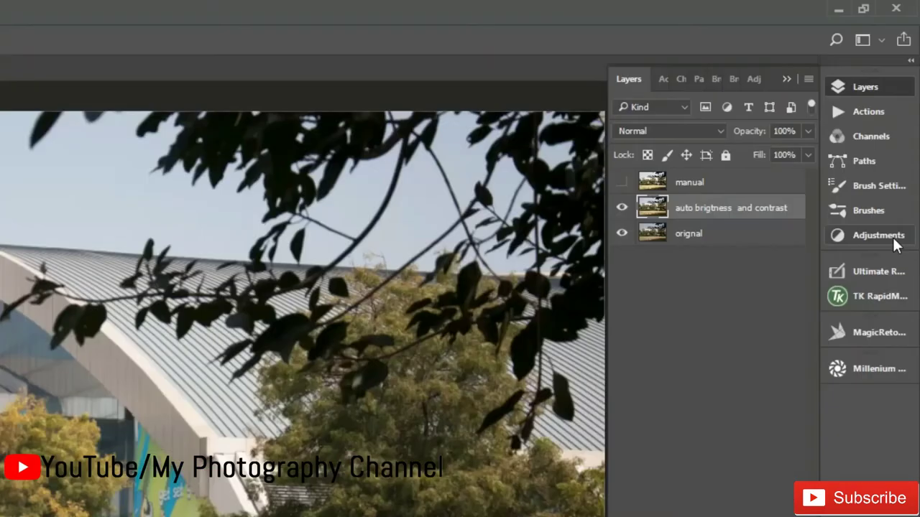
pyautogui.click(878, 235)
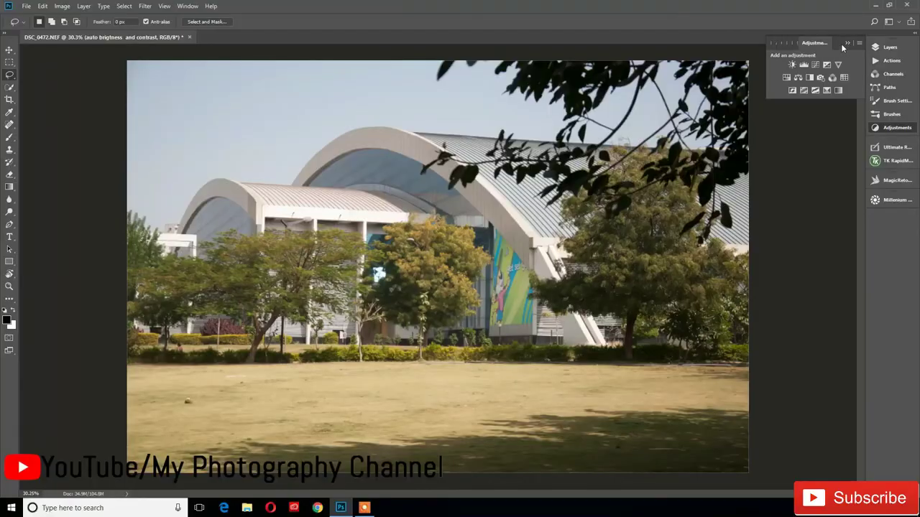
pyautogui.click(772, 46)
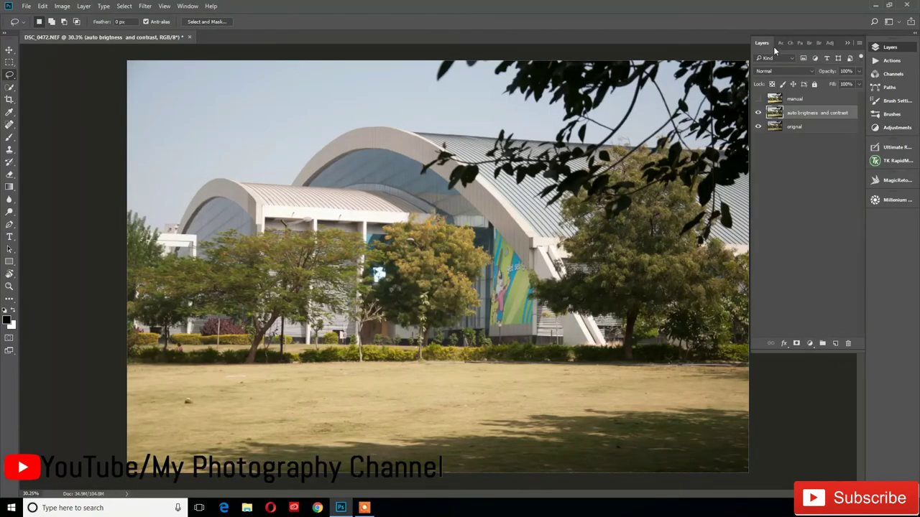
pyautogui.click(780, 44)
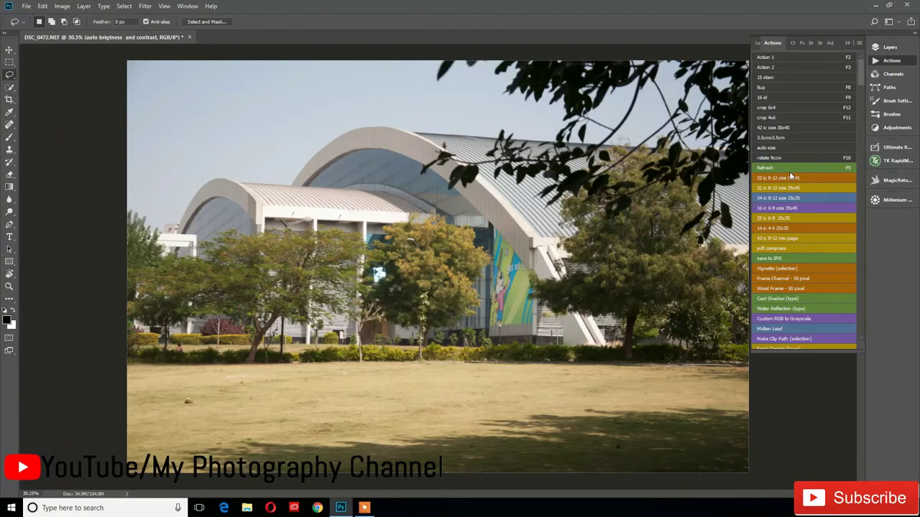
pyautogui.click(758, 45)
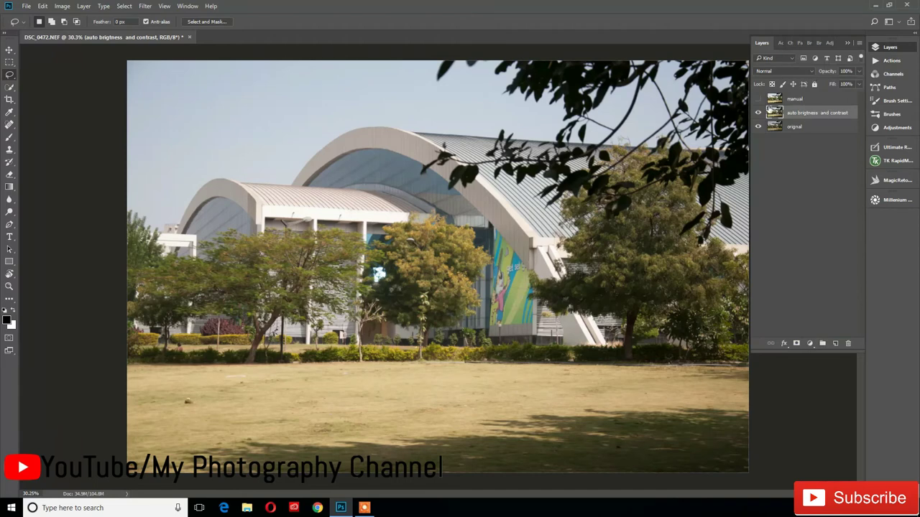
pyautogui.click(759, 113)
# Duplicate the orignal layer and name the copy 'auto tone'.
pyautogui.click(804, 129)
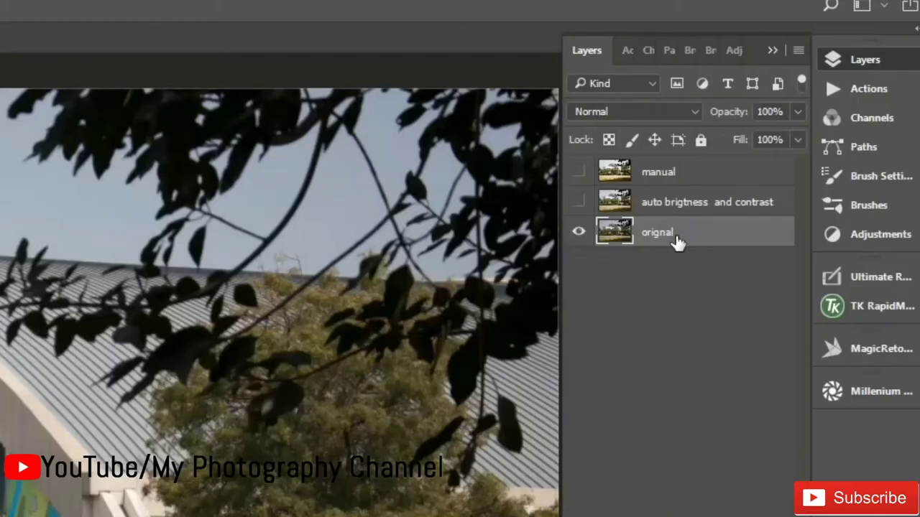
pyautogui.hotkey('ctrl', 'j')
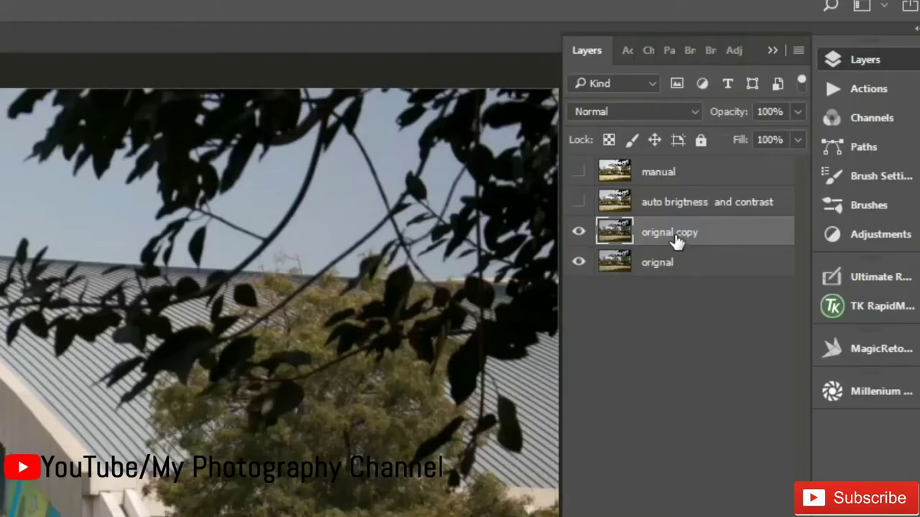
pyautogui.doubleClick(803, 128)
pyautogui.write('au')
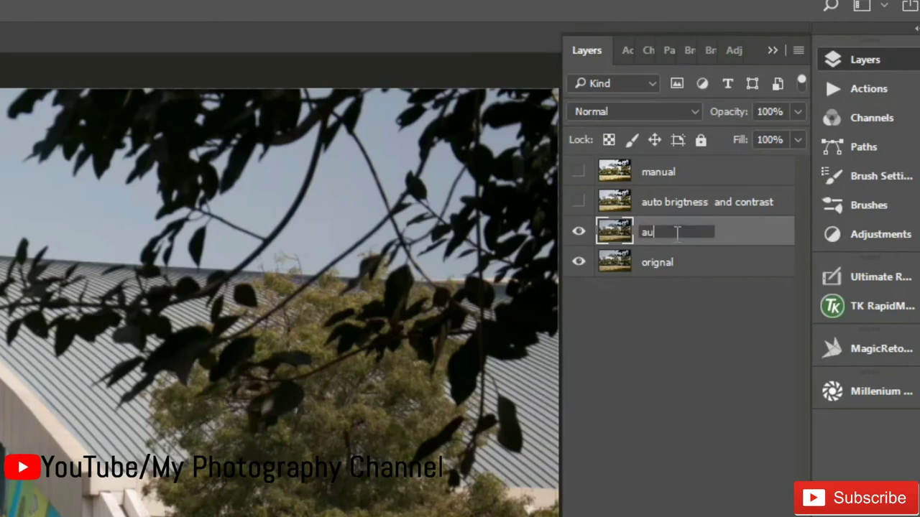
pyautogui.write('to t')
pyautogui.write('one')
pyautogui.press('Return')
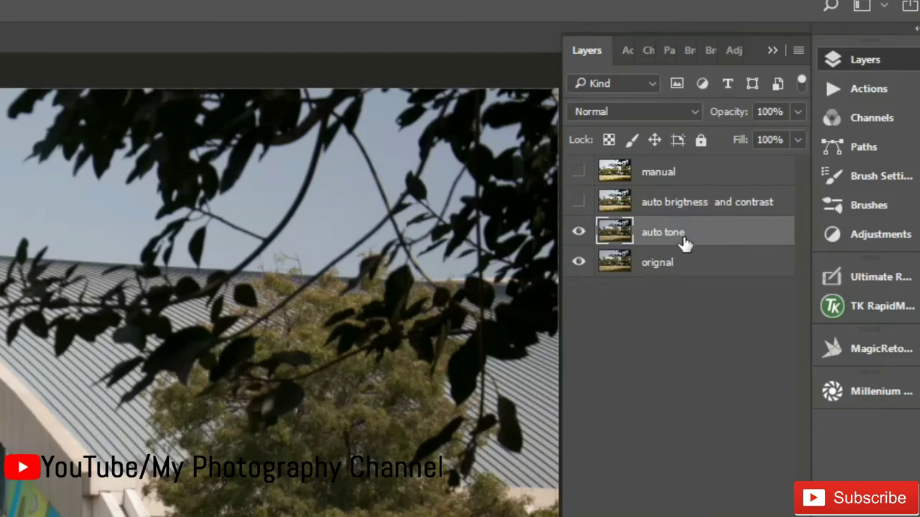
# Apply Image > Auto Tone to the auto tone layer.
pyautogui.click(678, 261)
pyautogui.click(684, 228)
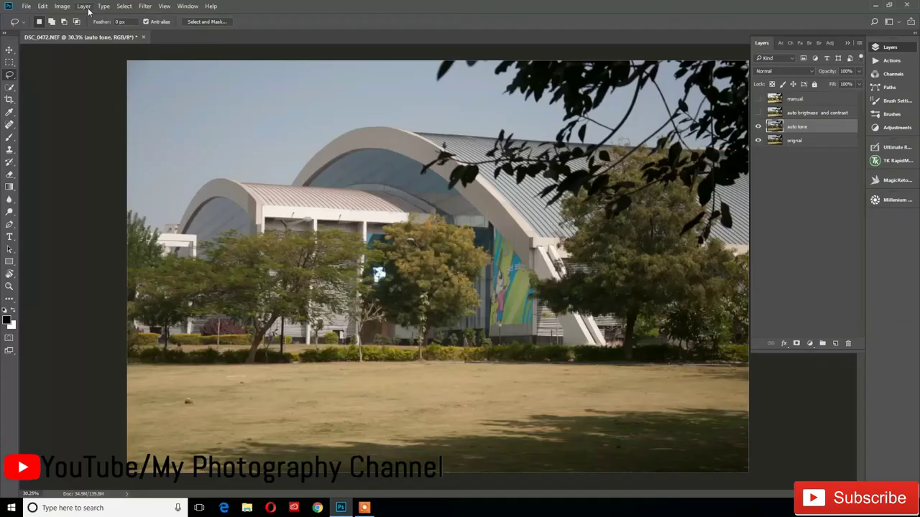
pyautogui.click(62, 6)
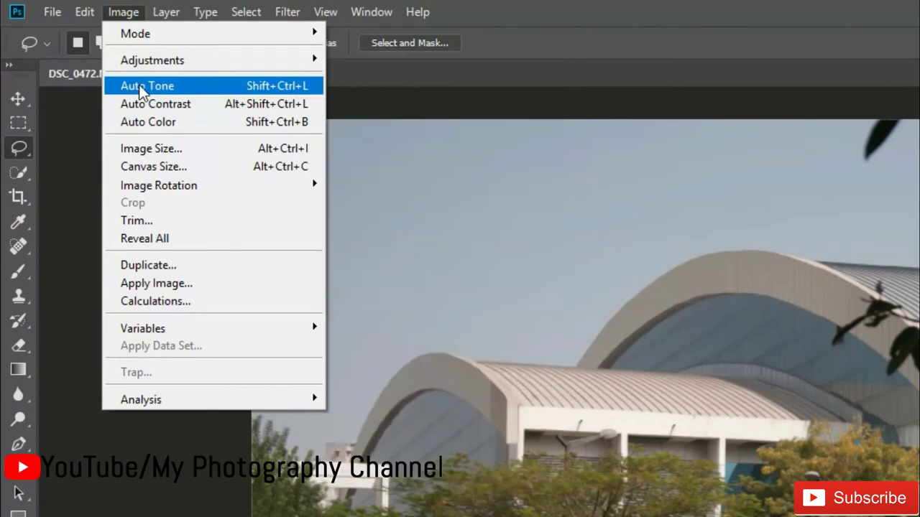
pyautogui.click(234, 86)
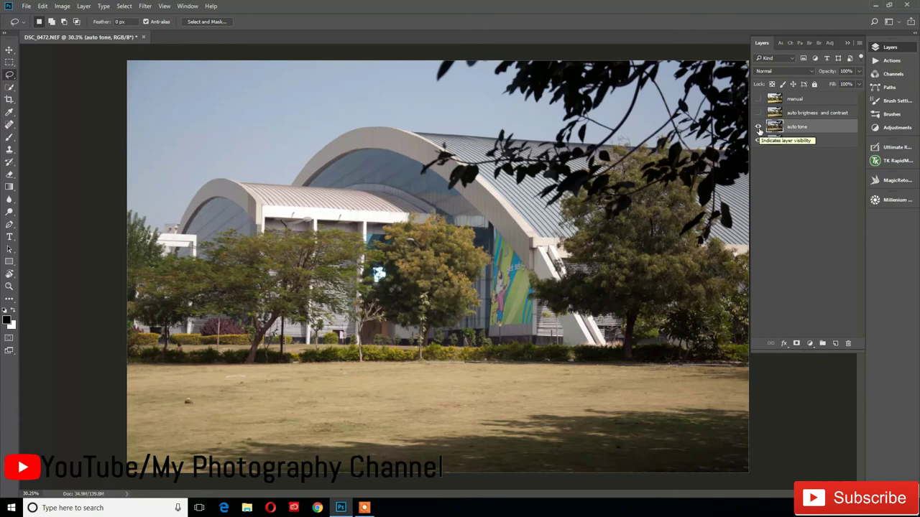
# Flick the auto tone layer on and off against orignal, ending hidden with orignal selected.
pyautogui.click(759, 128)
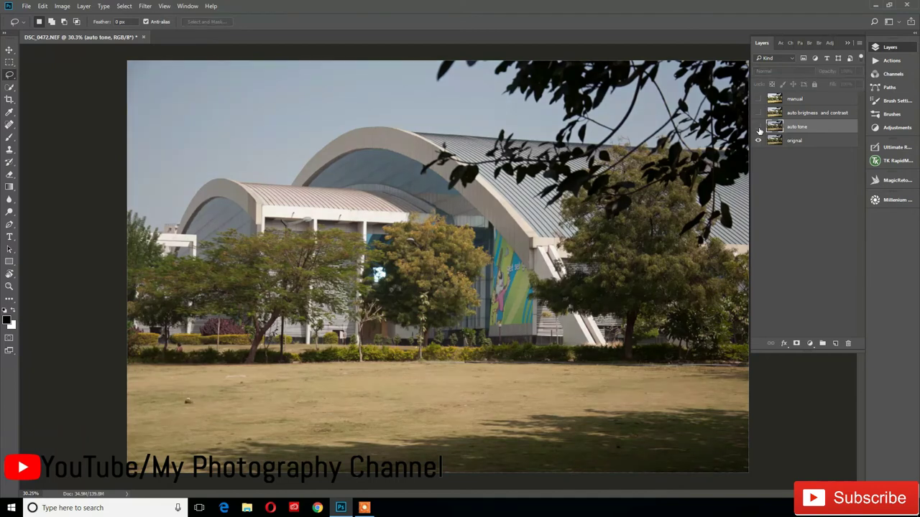
pyautogui.click(758, 127)
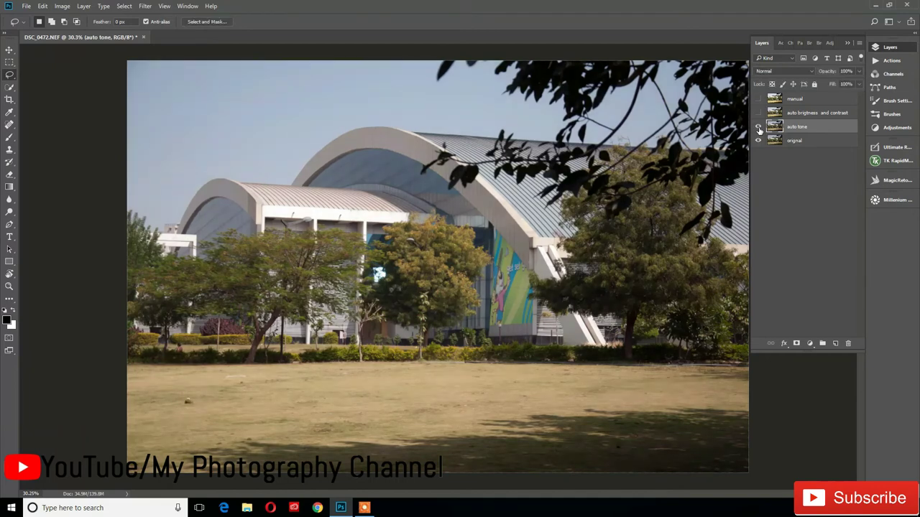
pyautogui.click(759, 127)
pyautogui.click(758, 127)
pyautogui.click(758, 128)
pyautogui.click(758, 127)
pyautogui.click(759, 127)
pyautogui.click(758, 128)
pyautogui.click(758, 127)
pyautogui.click(758, 127)
pyautogui.click(758, 127)
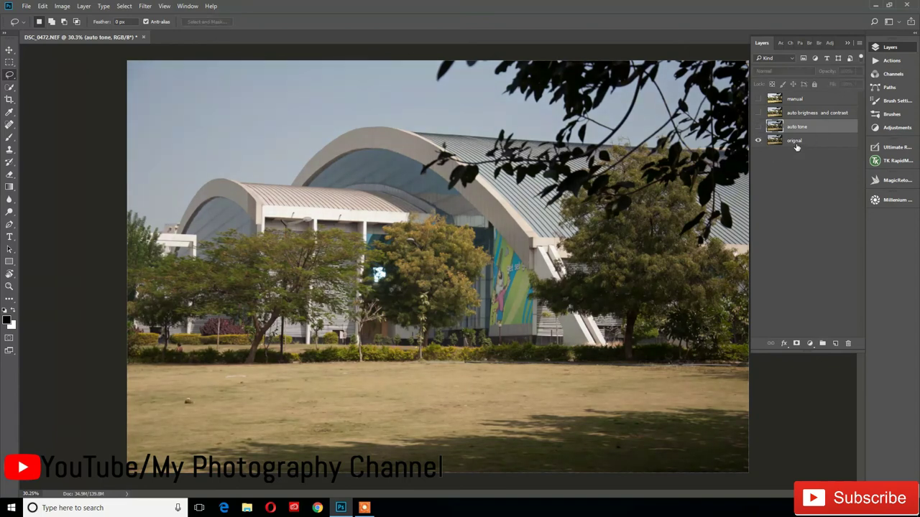
pyautogui.click(797, 145)
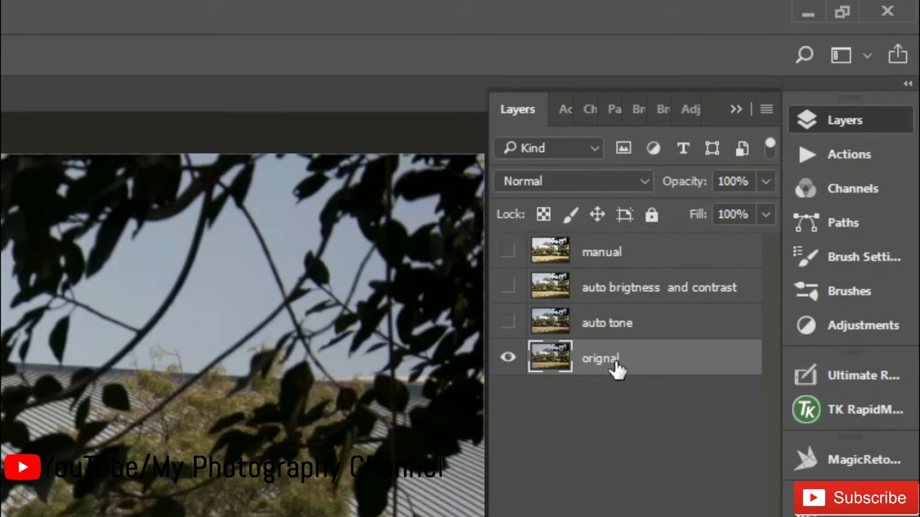
# Duplicate the original layer, rename the copy 'auto contrast', and apply Auto Contrast to it.
pyautogui.hotkey('ctrl', 'j')
pyautogui.doubleClick(616, 360)
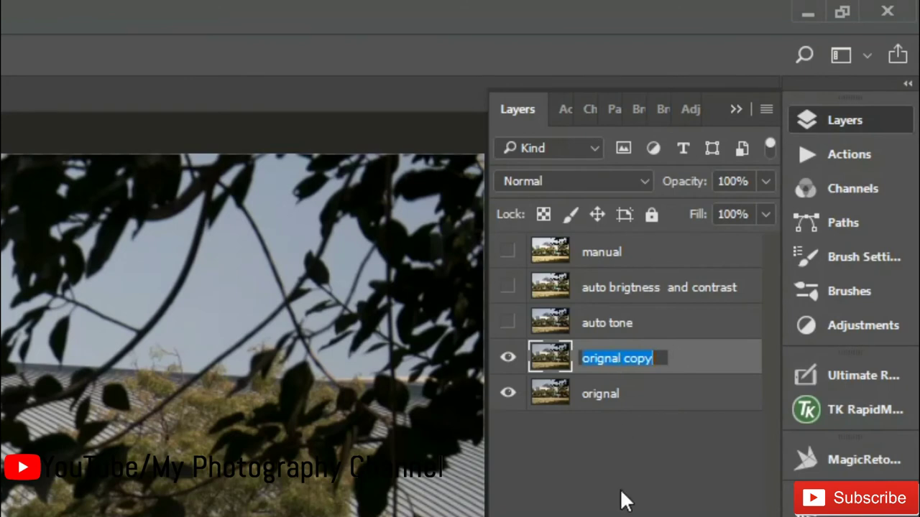
pyautogui.write('auto ')
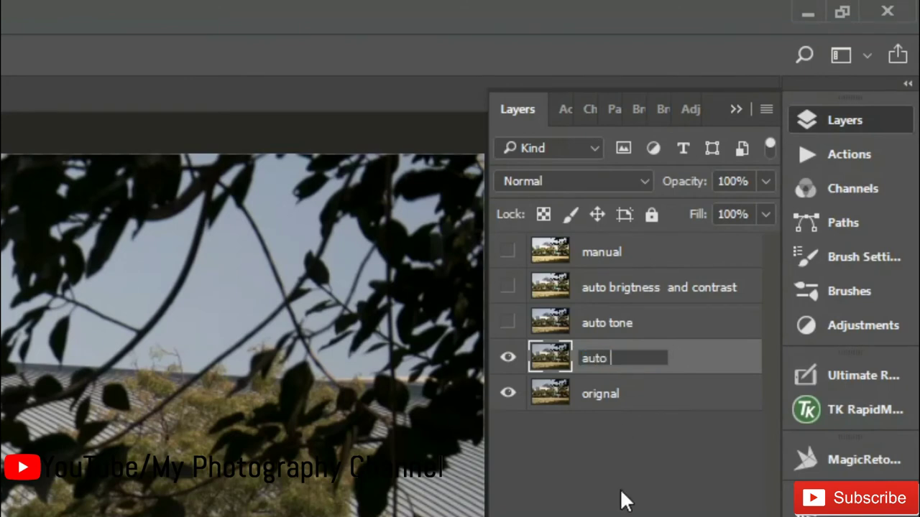
pyautogui.write('contr')
pyautogui.write('ast')
pyautogui.press('Return')
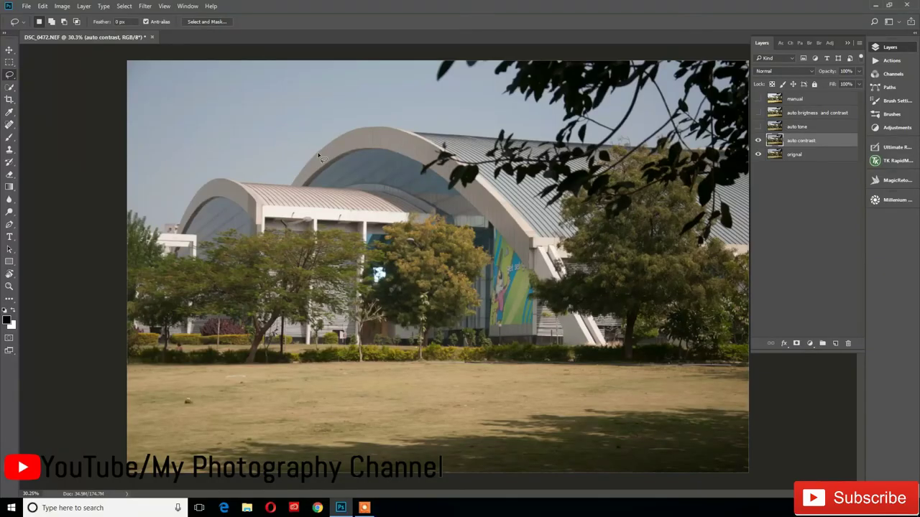
pyautogui.click(61, 7)
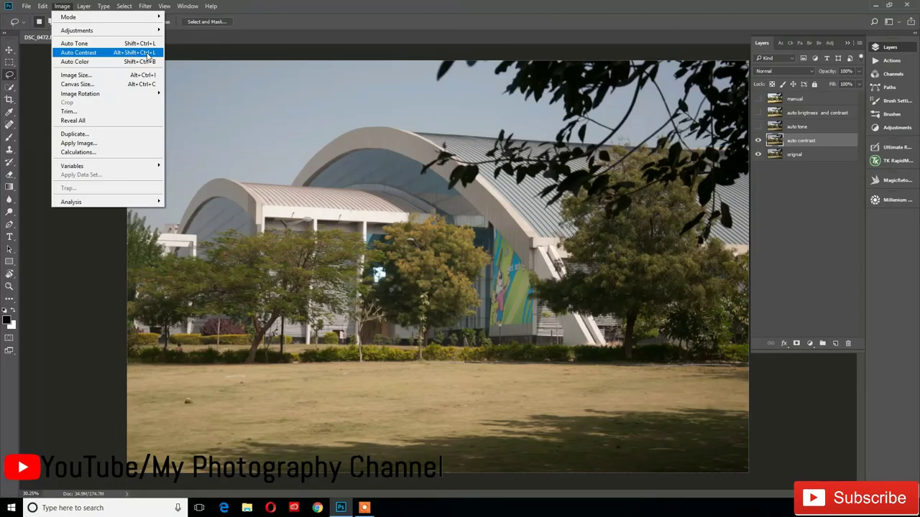
pyautogui.click(147, 54)
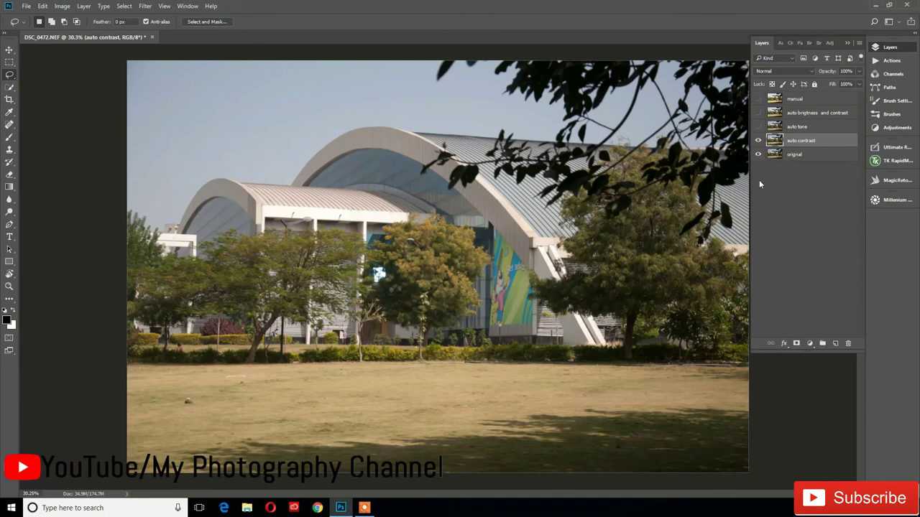
# Toggle the auto contrast layer's visibility to compare it with the original, leaving it visible.
pyautogui.click(758, 141)
pyautogui.click(758, 141)
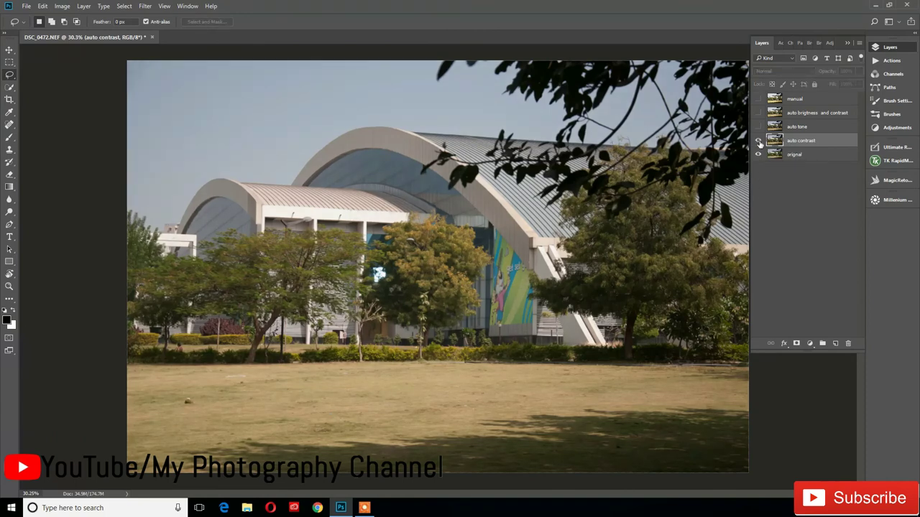
pyautogui.click(758, 141)
pyautogui.click(758, 140)
pyautogui.click(758, 140)
pyautogui.click(758, 141)
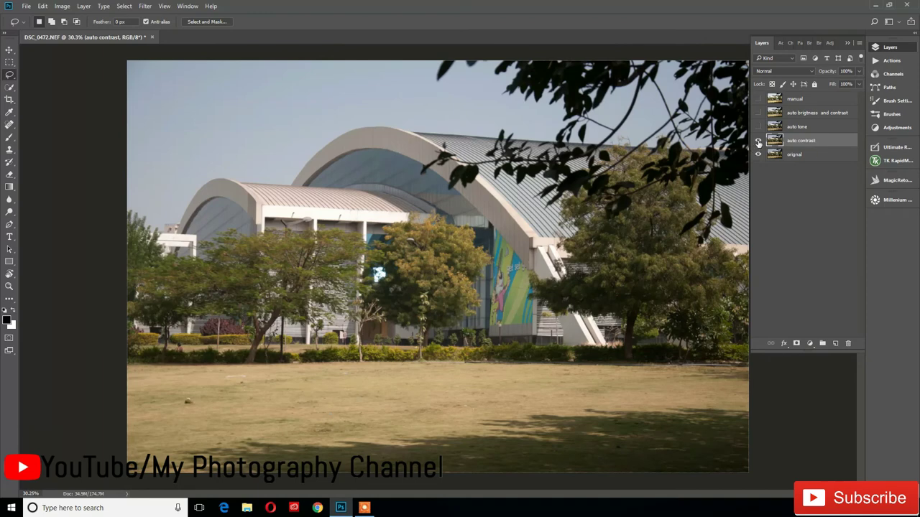
# Hide auto contrast, duplicate the original as 'auto colour', and apply Auto Color to it.
pyautogui.click(759, 141)
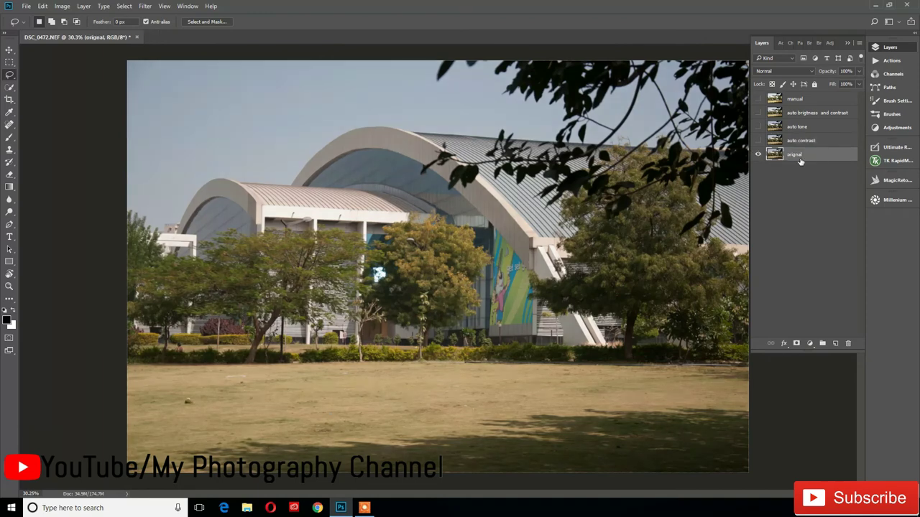
pyautogui.click(799, 156)
pyautogui.hotkey('ctrl', 'j')
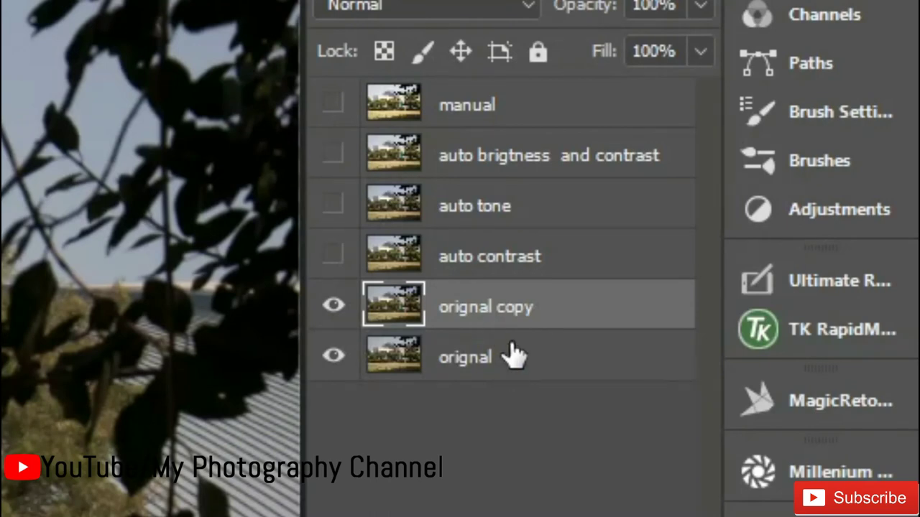
pyautogui.doubleClick(521, 309)
pyautogui.write('au')
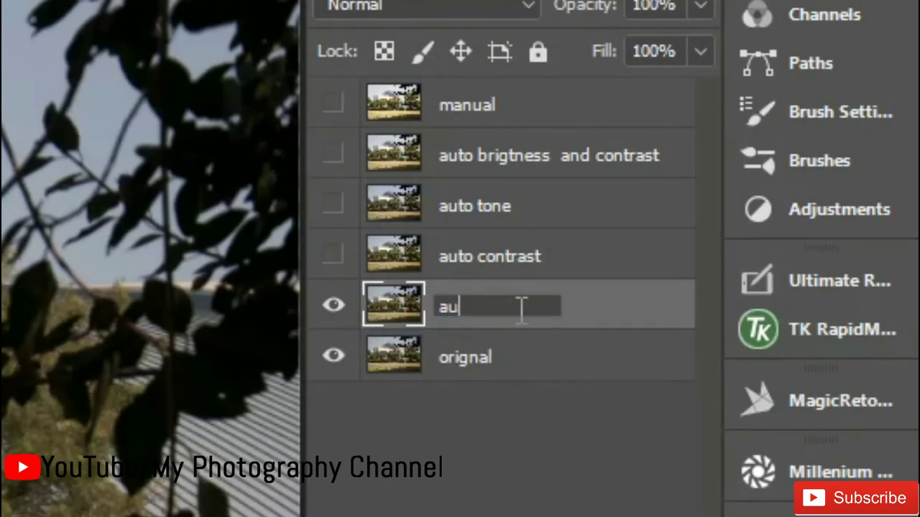
pyautogui.write('to colo')
pyautogui.write('u')
pyautogui.write('r')
pyautogui.press('Return')
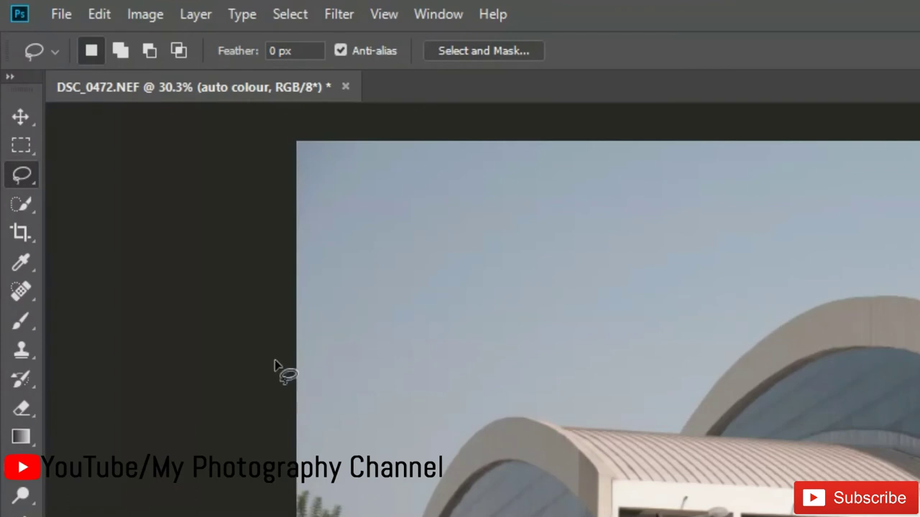
pyautogui.click(154, 22)
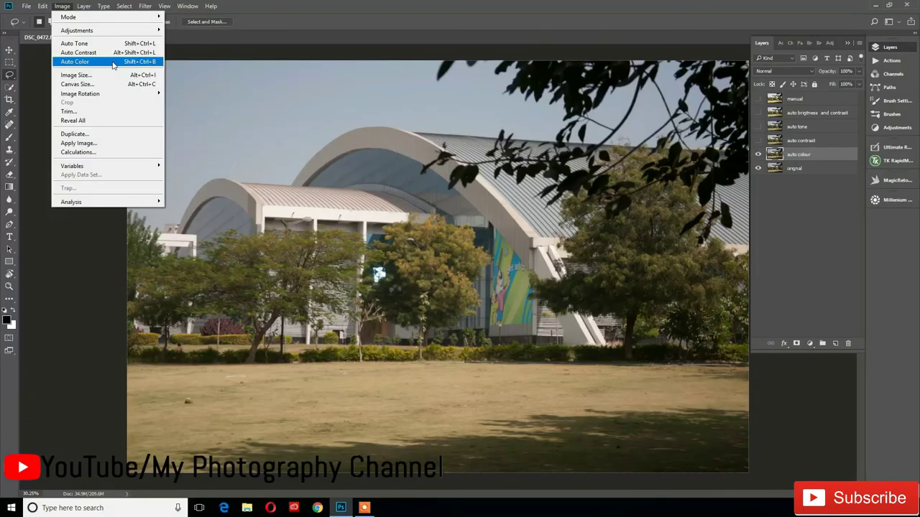
pyautogui.click(113, 66)
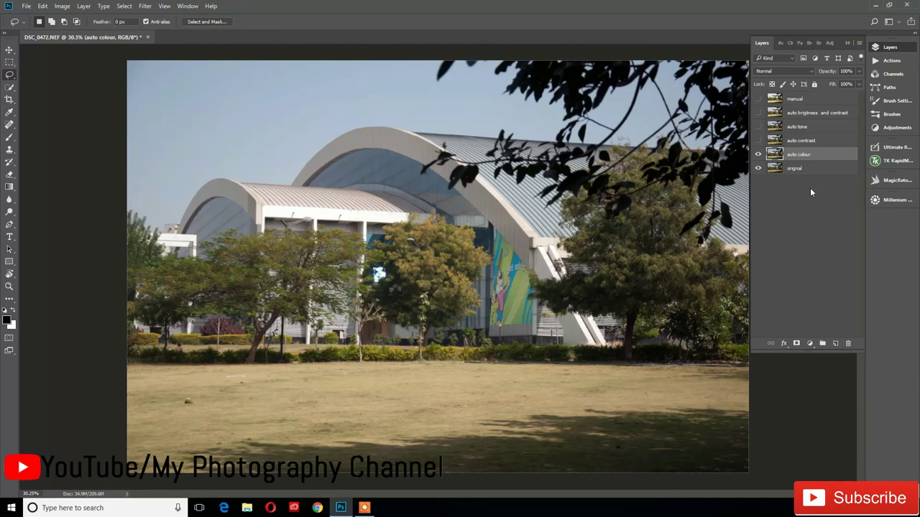
# Toggle the auto colour layer on and off against the original, finishing with it hidden.
pyautogui.click(758, 154)
pyautogui.click(758, 154)
pyautogui.click(758, 154)
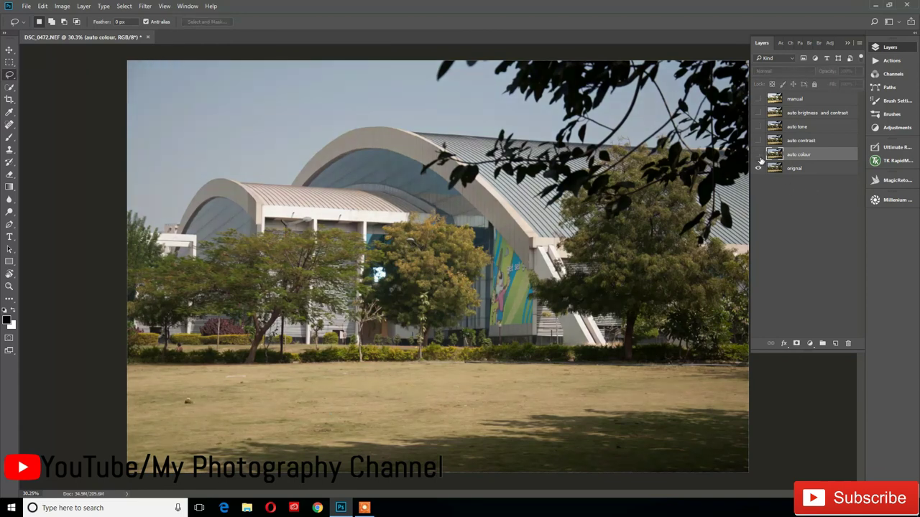
pyautogui.click(758, 154)
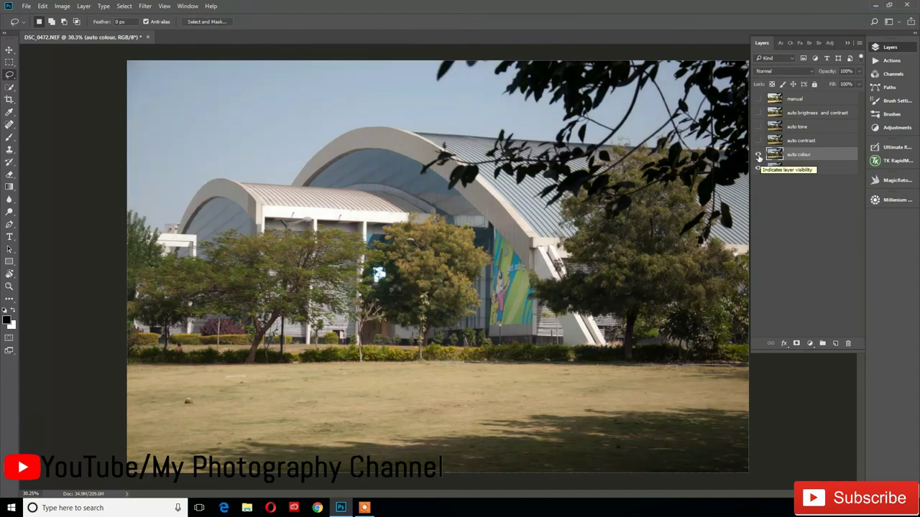
pyautogui.click(758, 154)
pyautogui.click(758, 154)
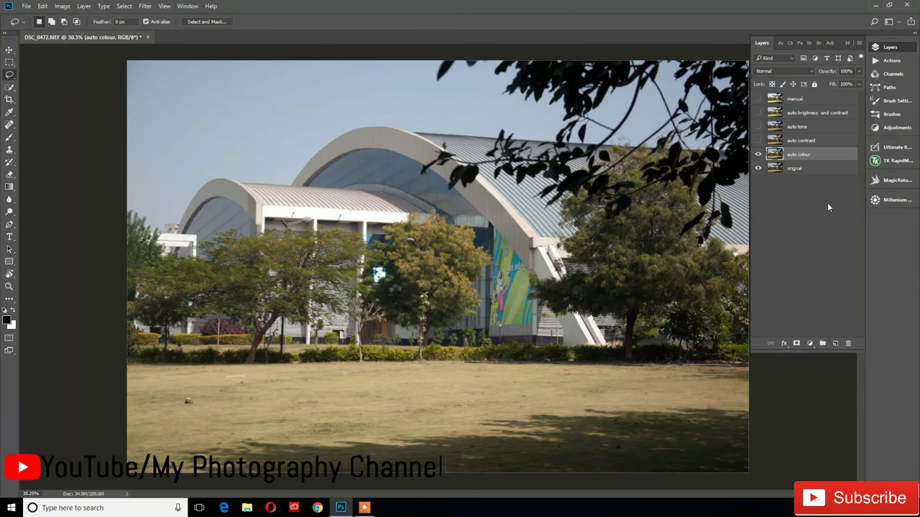
pyautogui.click(758, 155)
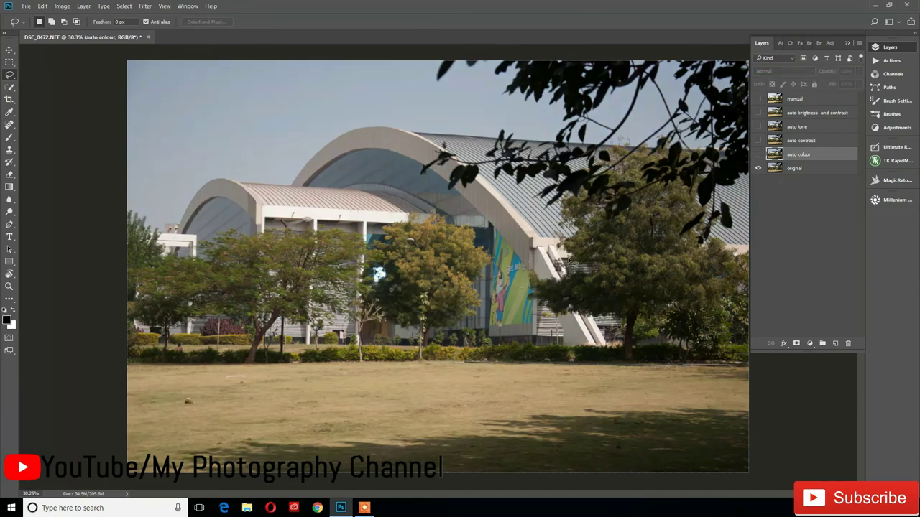